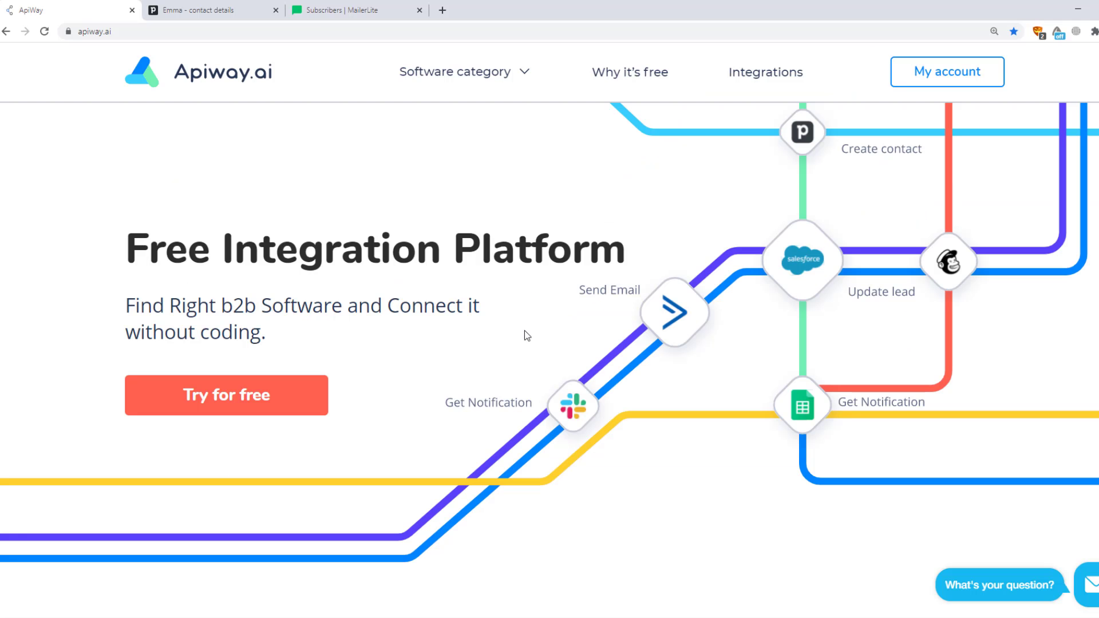
# Add Pipedrive and MailerLite as connected apps, then open MailerLite's API key settings
pyautogui.click(973, 77)
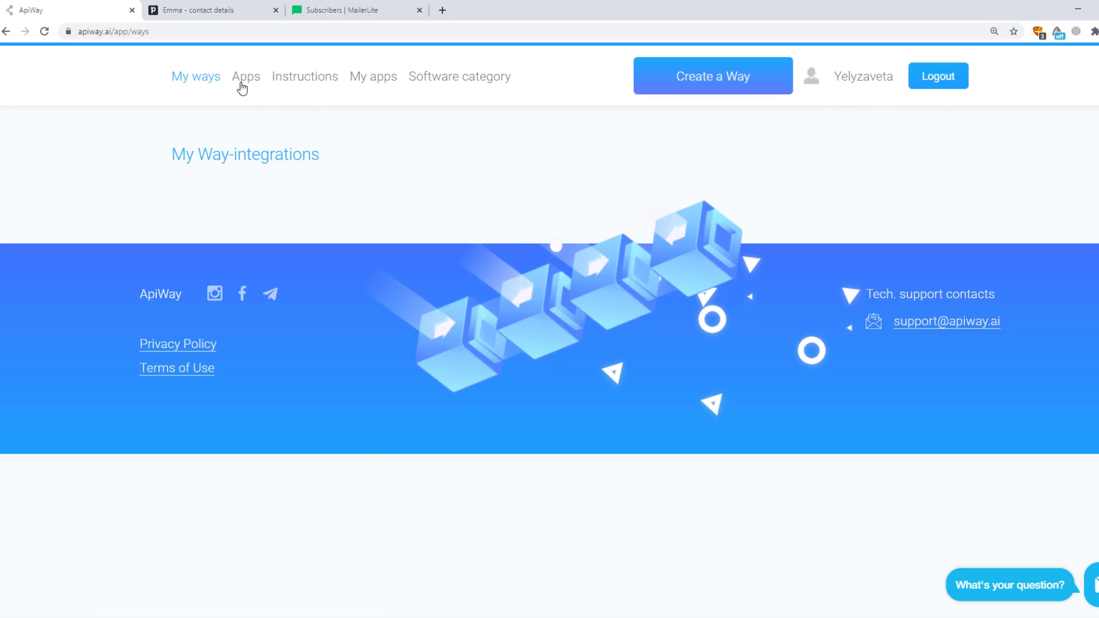
pyautogui.click(240, 83)
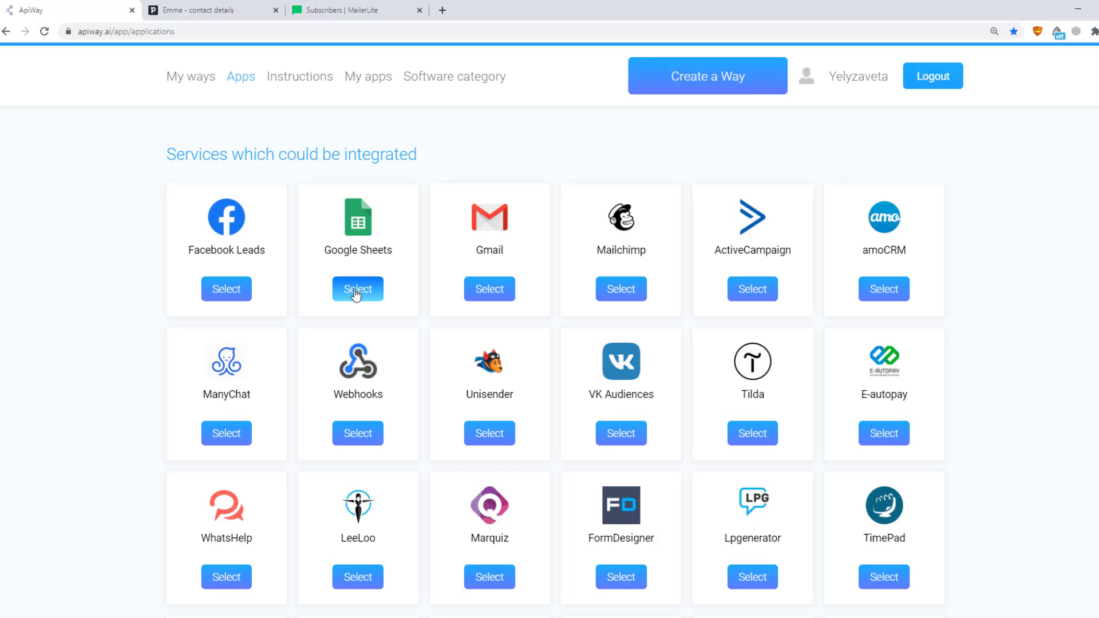
pyautogui.scroll(-10, 378, 315)
pyautogui.click(638, 438)
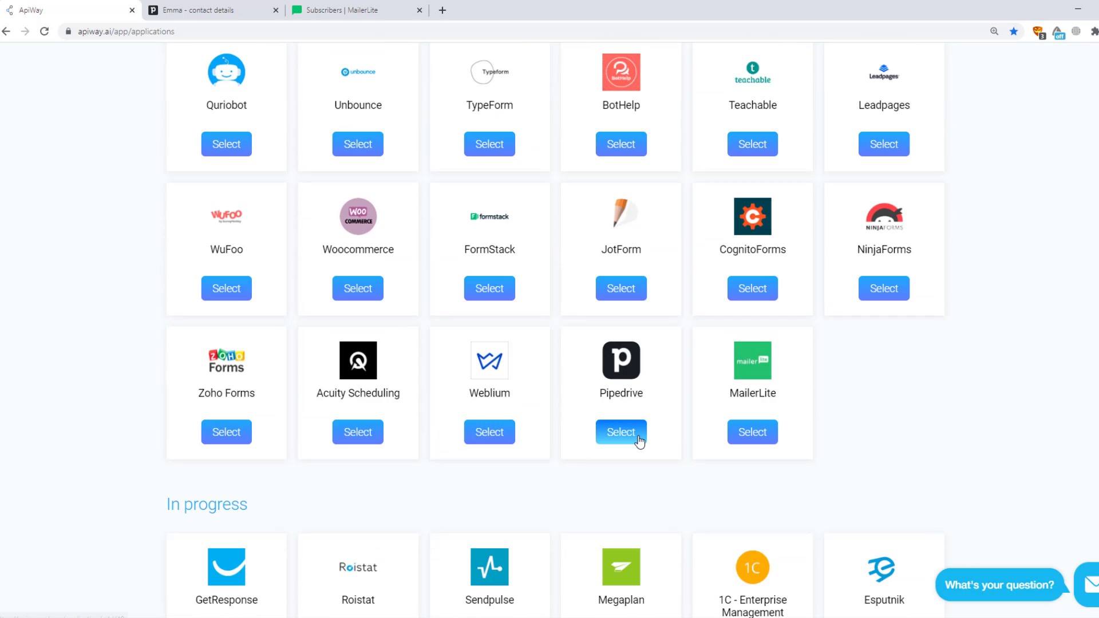
pyautogui.scroll(-14, 640, 441)
pyautogui.click(628, 539)
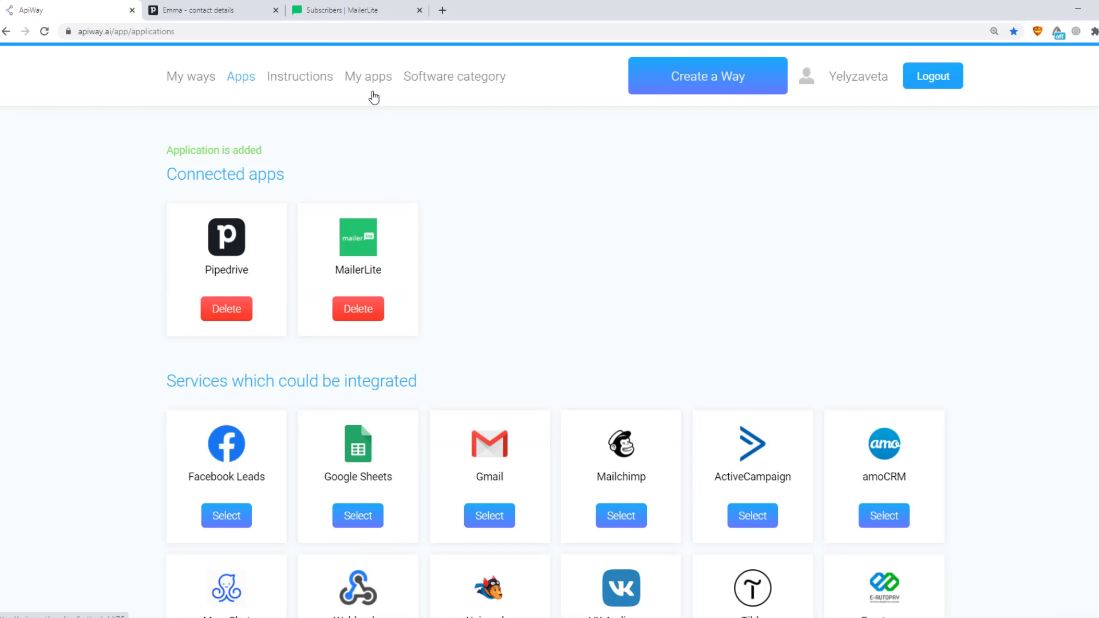
pyautogui.click(371, 82)
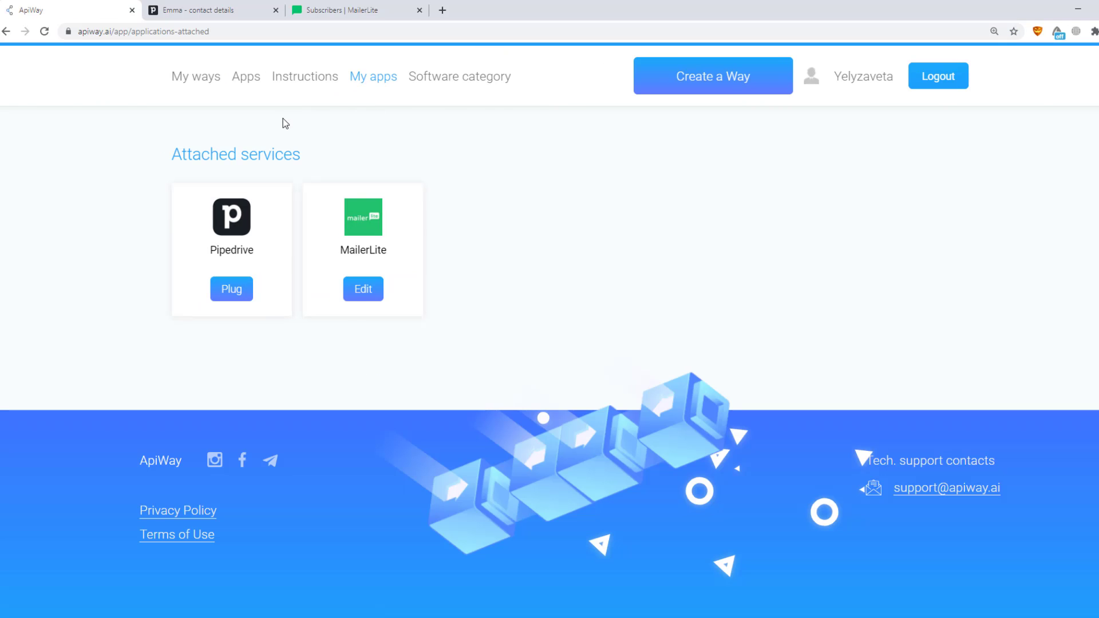
pyautogui.click(358, 289)
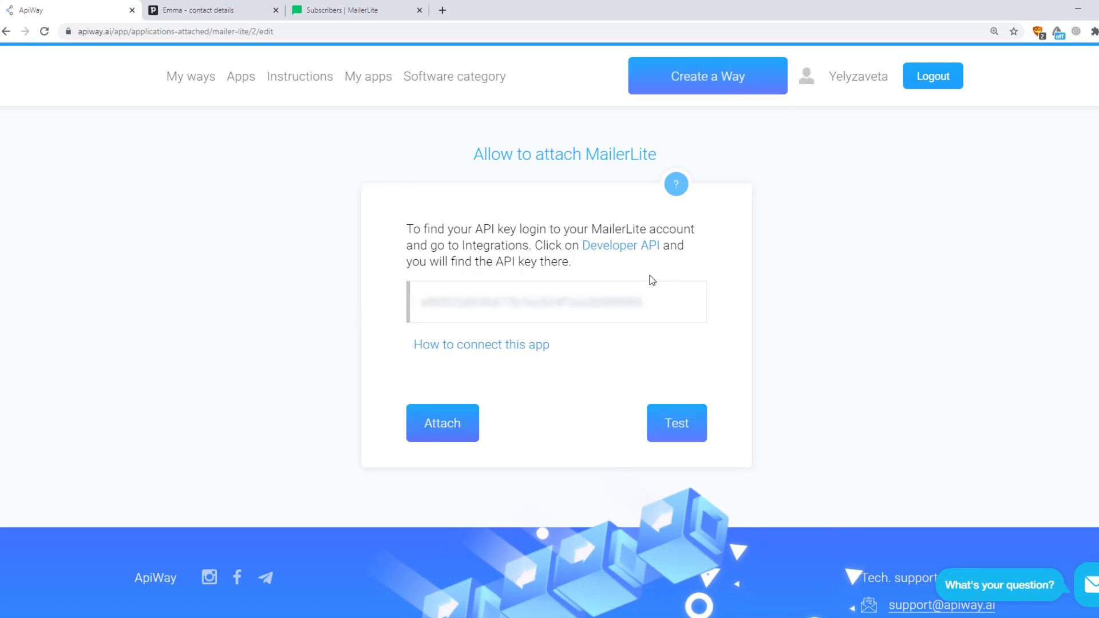
# Copy the Developer API key from MailerLite's Integrations page for Apiway's MailerLite connection
pyautogui.click(362, 12)
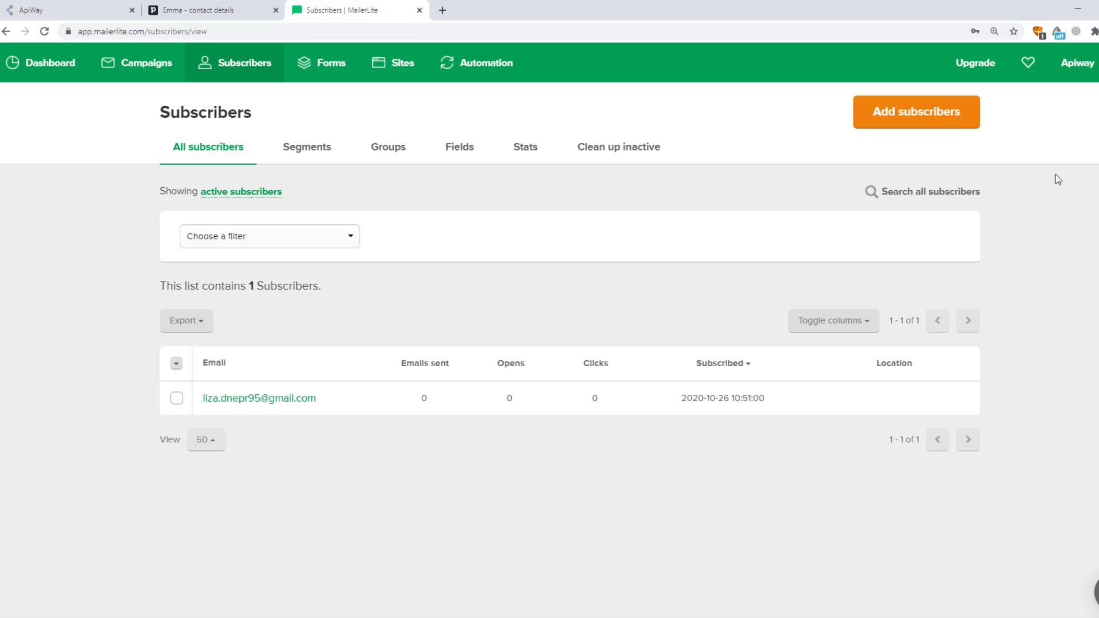
pyautogui.click(1079, 64)
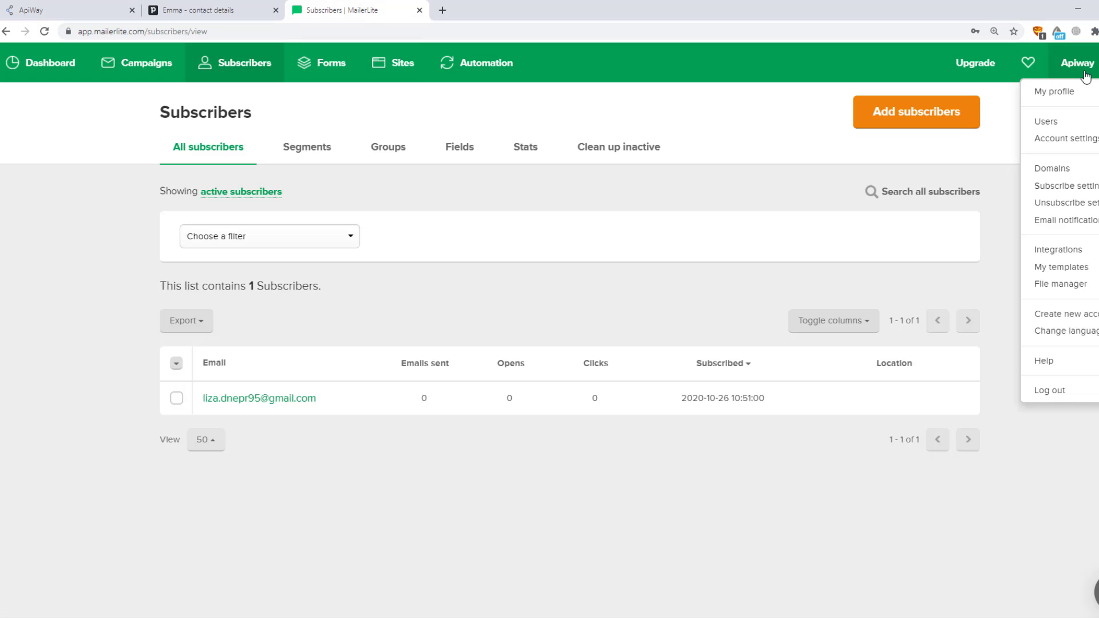
pyautogui.click(1057, 250)
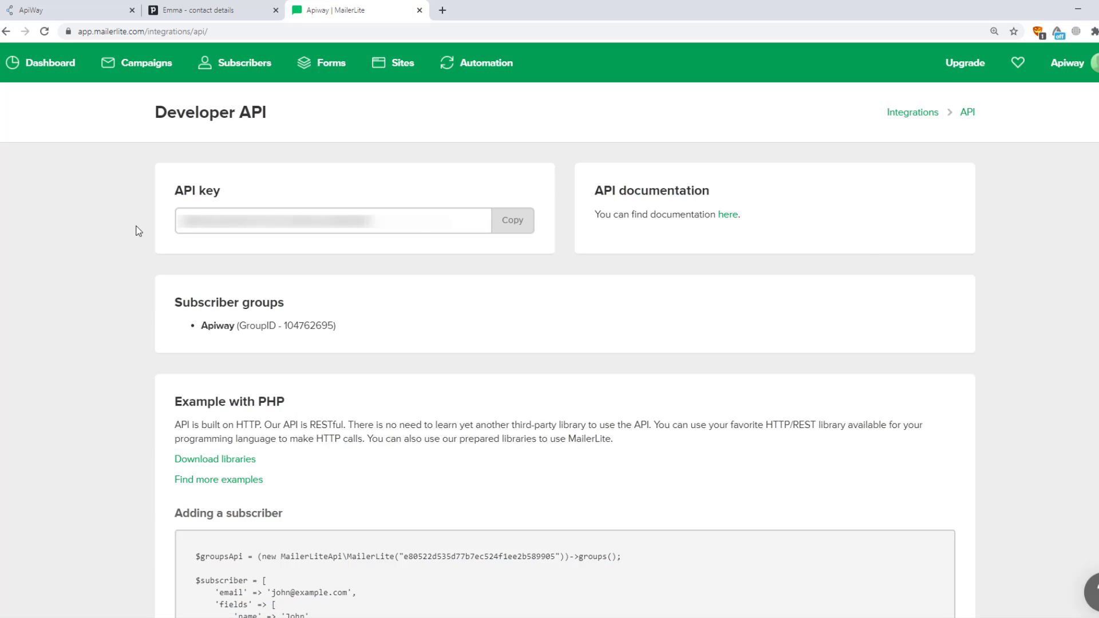
pyautogui.click(498, 225)
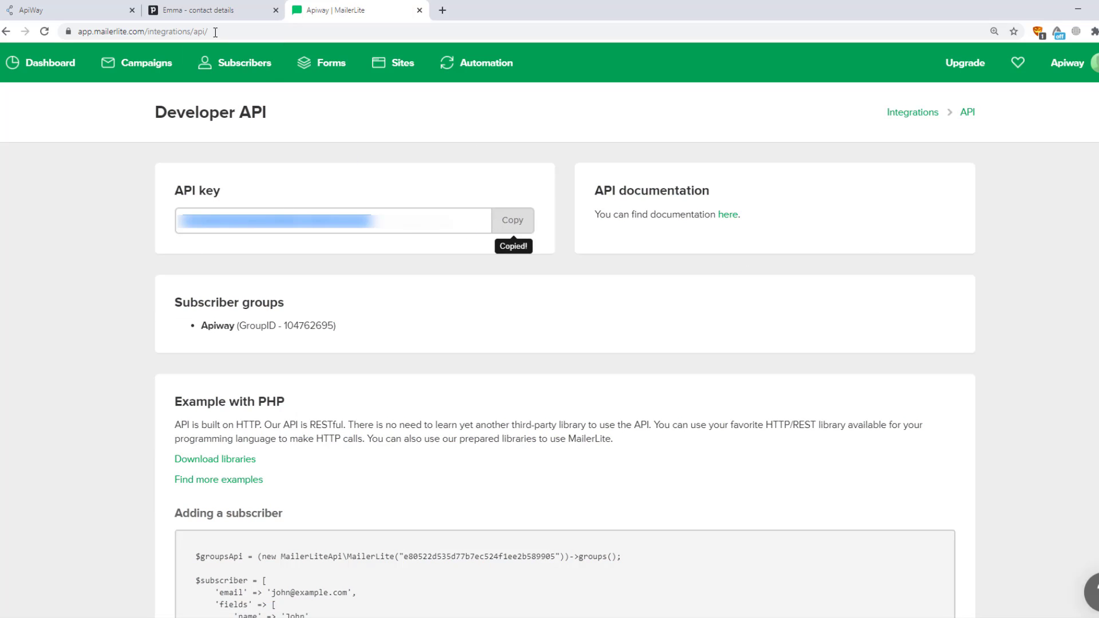
pyautogui.click(76, 8)
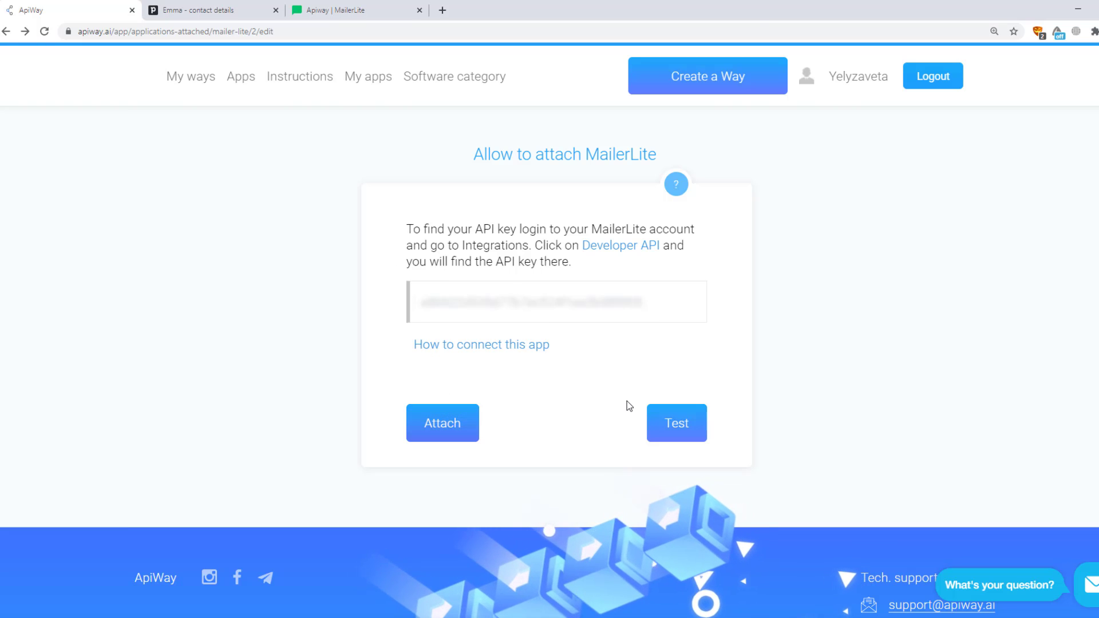
# Plug in Pipedrive from My apps, authorize Apiway and approve the install
pyautogui.click(361, 79)
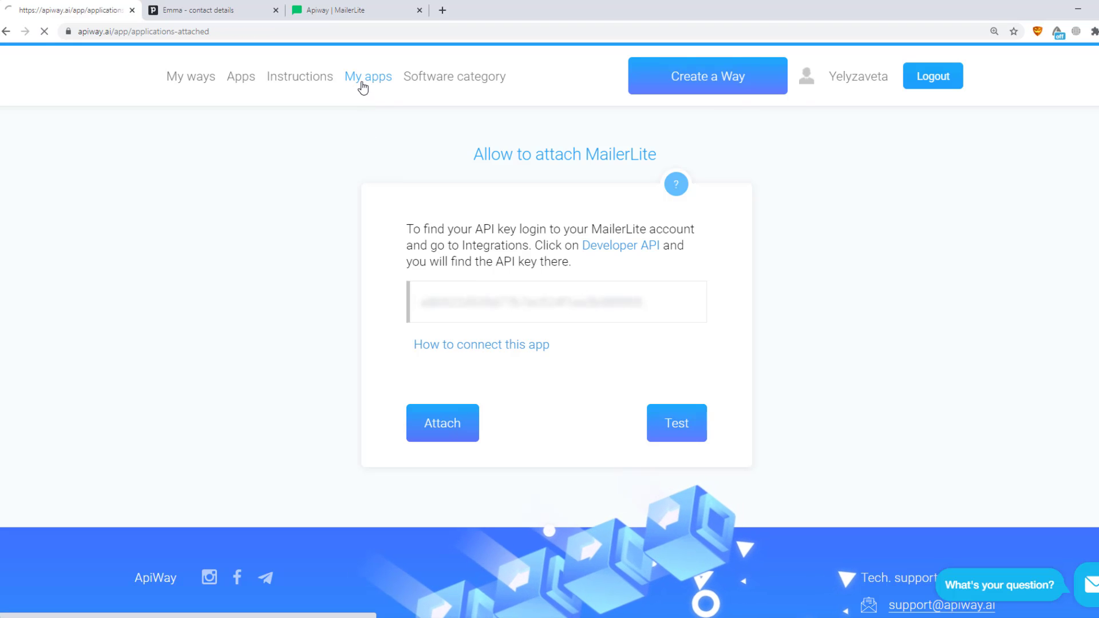
pyautogui.click(235, 289)
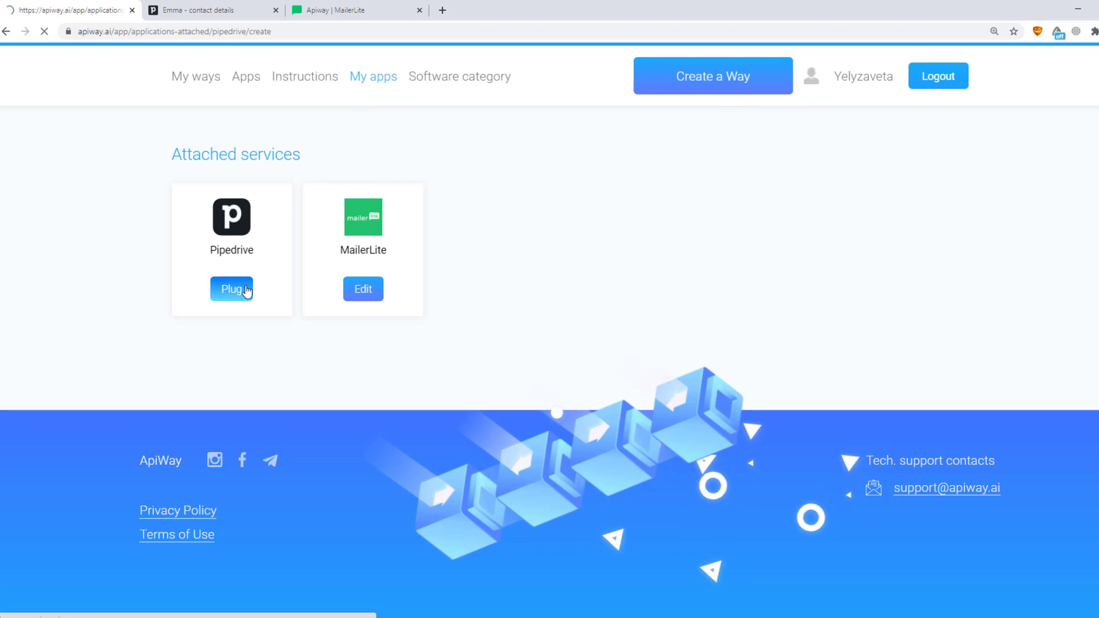
pyautogui.click(432, 256)
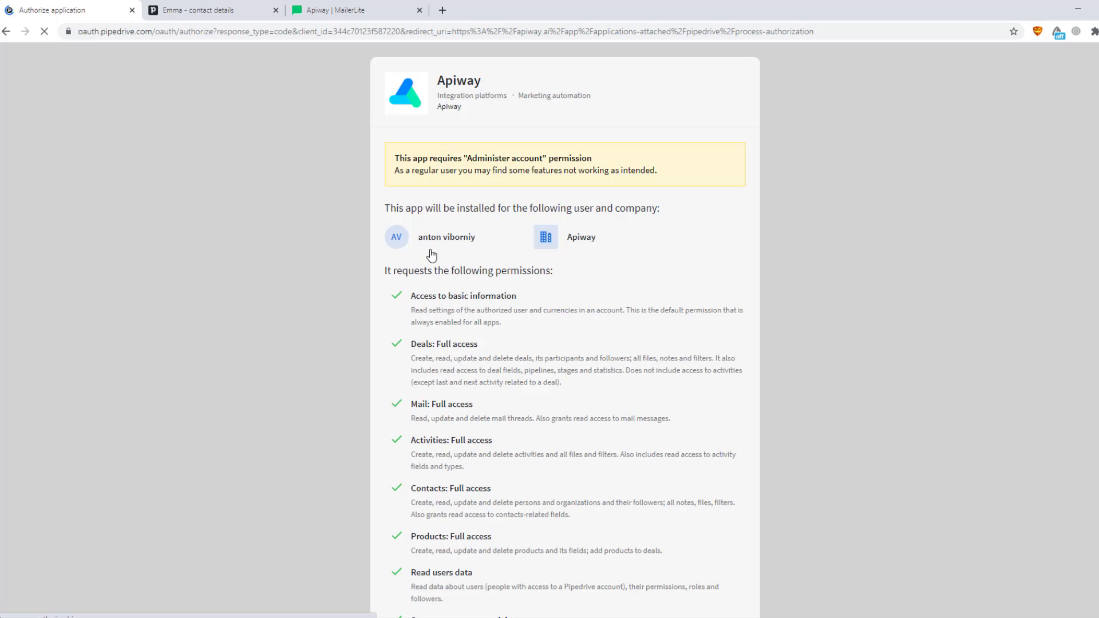
pyautogui.scroll(-1, 436, 253)
pyautogui.scroll(-4, 437, 253)
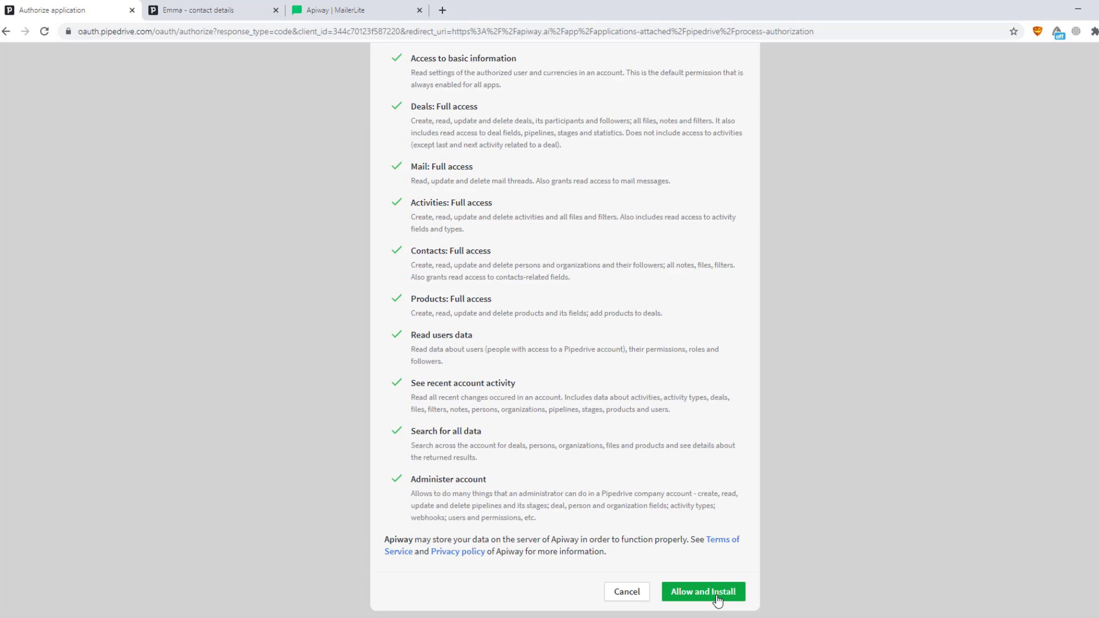
pyautogui.click(718, 598)
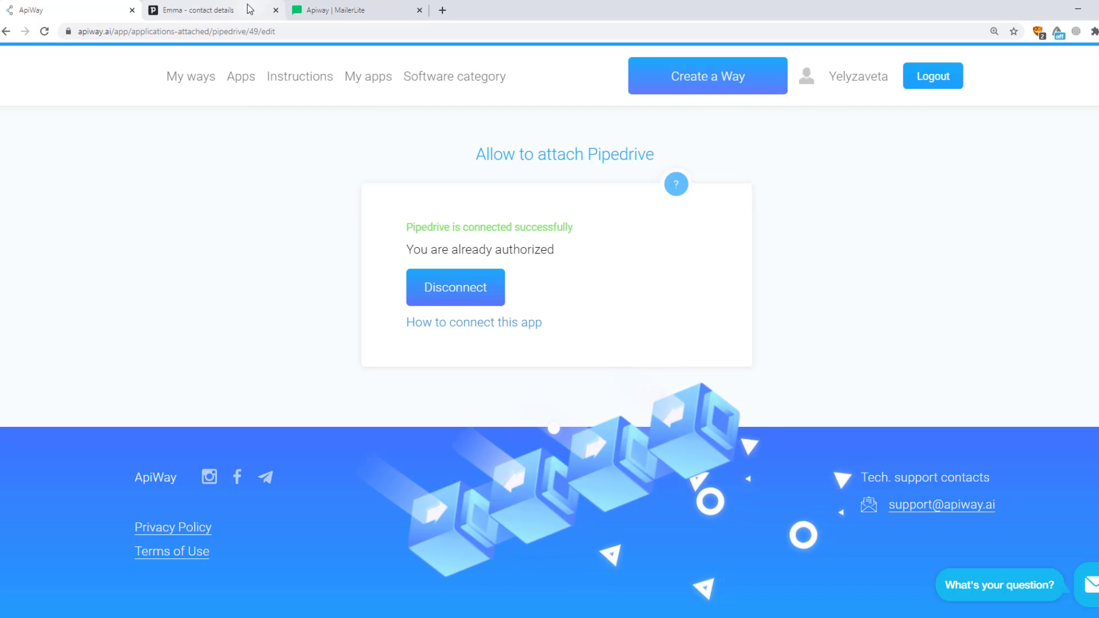
pyautogui.click(206, 9)
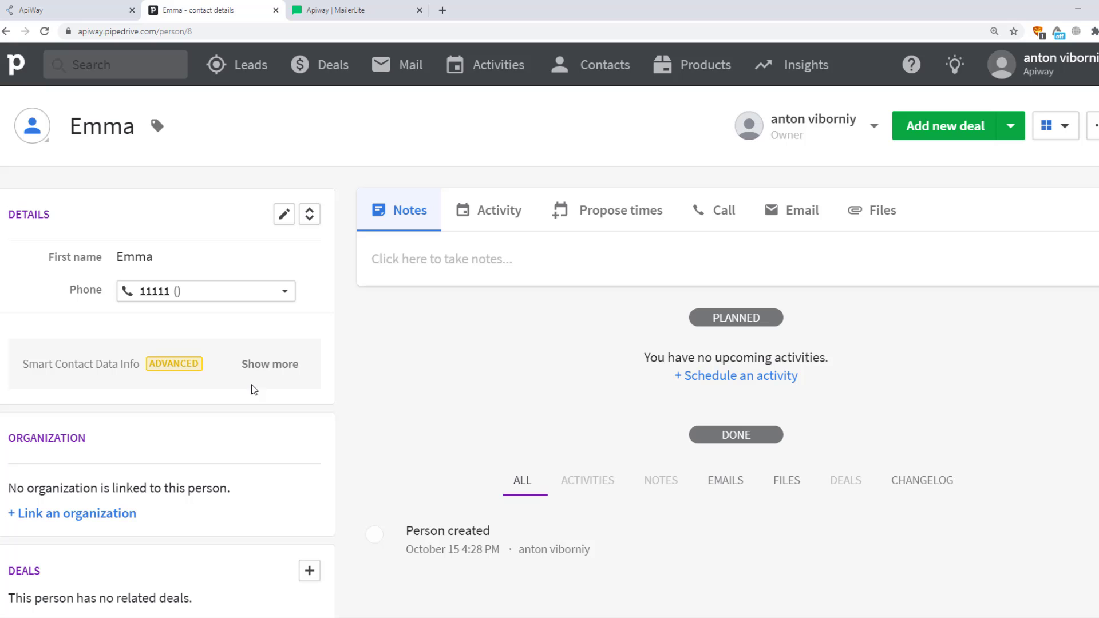
pyautogui.click(86, 12)
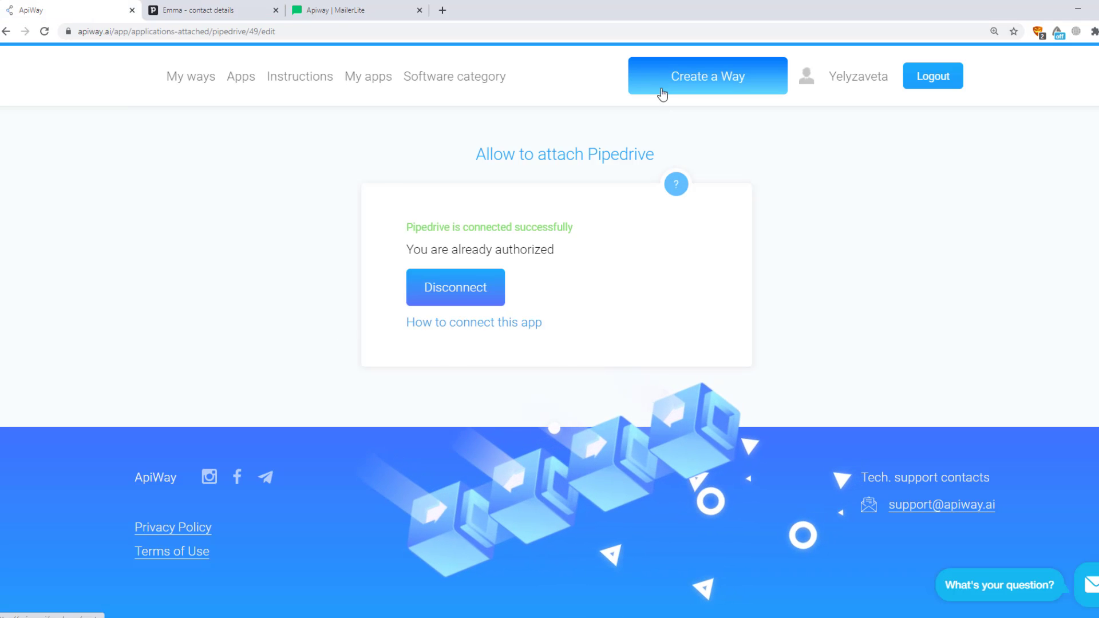
# Start a new way and replace its placeholder name with 'MailerLite and Pipedrive'
pyautogui.click(689, 75)
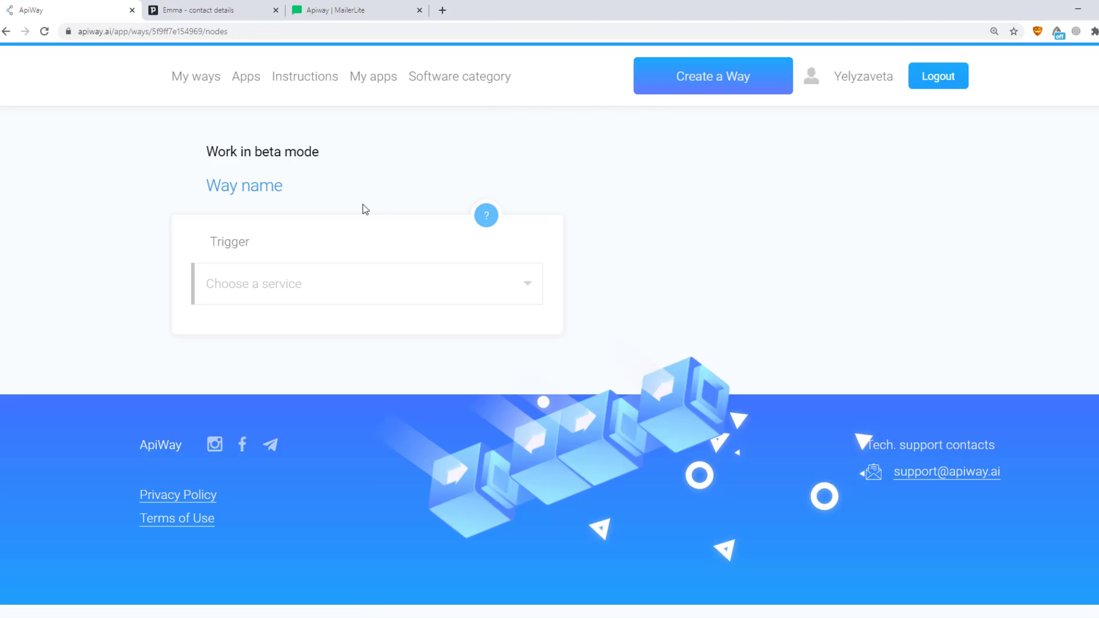
pyautogui.moveTo(284, 184); pyautogui.dragTo(162, 179)
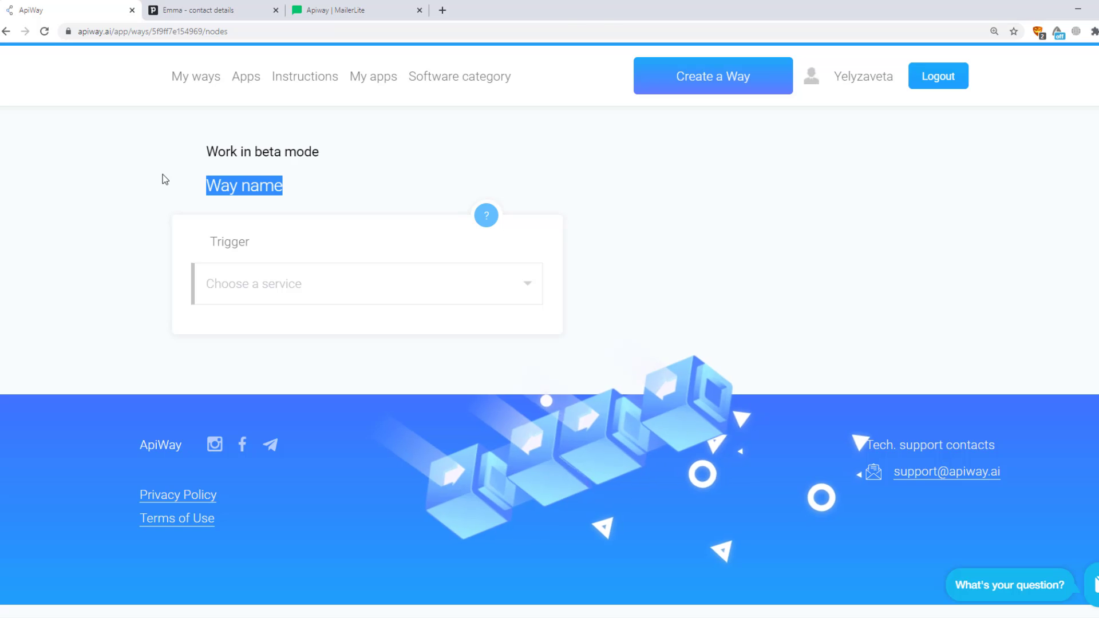
pyautogui.write('M')
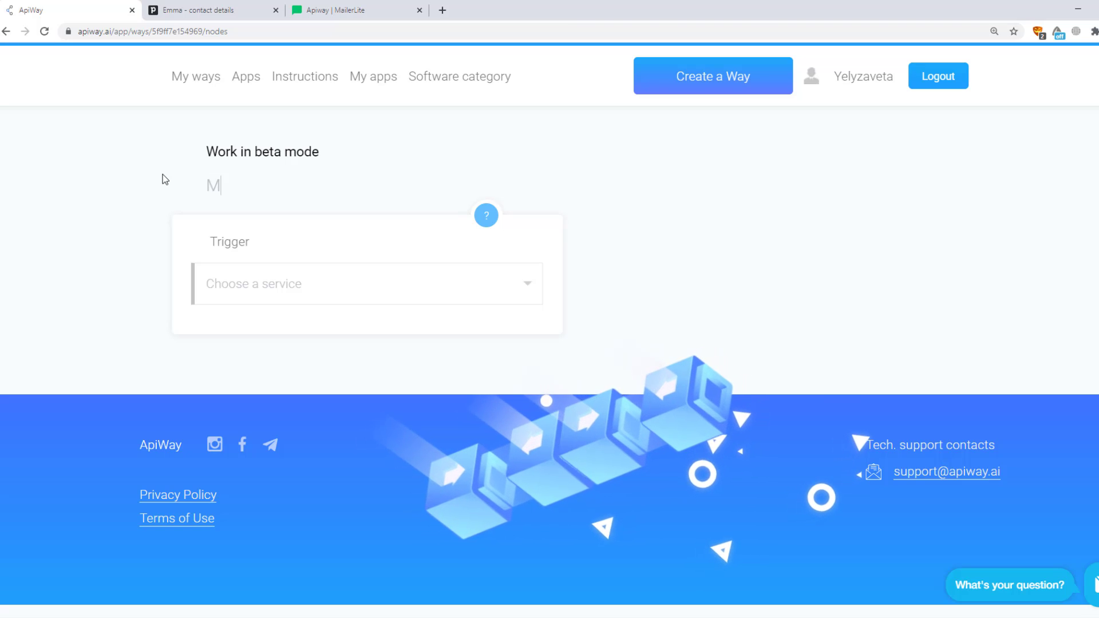
pyautogui.write('ailerLite and Pipedrive')
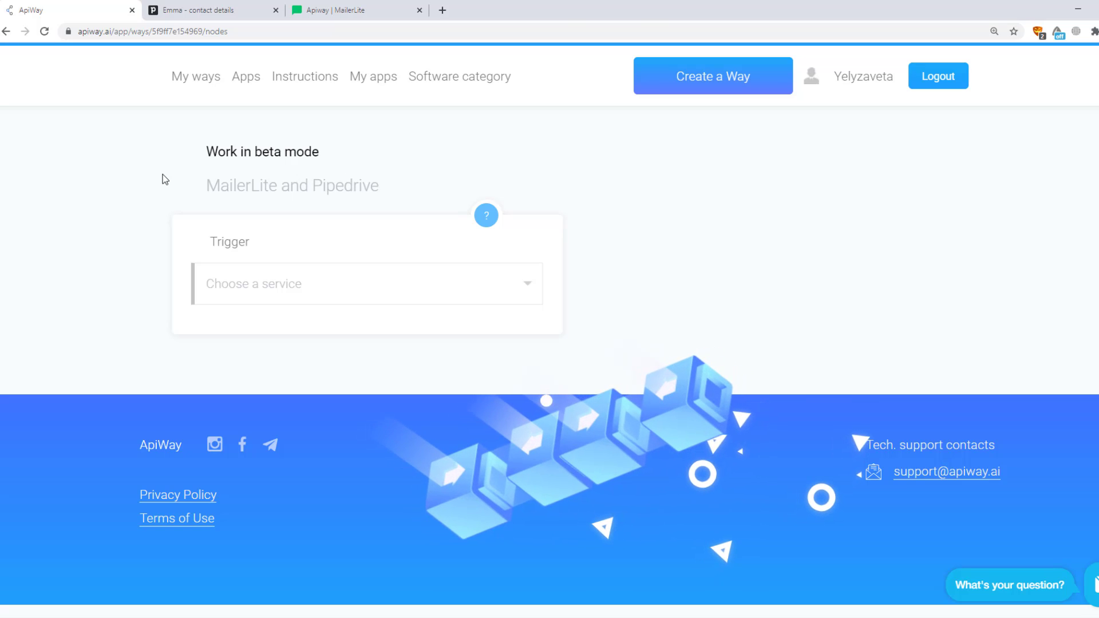
# Set the trigger to Pipedrive Updated Person and load fields like Owner Id, Phone, Email
pyautogui.click(266, 303)
pyautogui.scroll(-10, 307, 346)
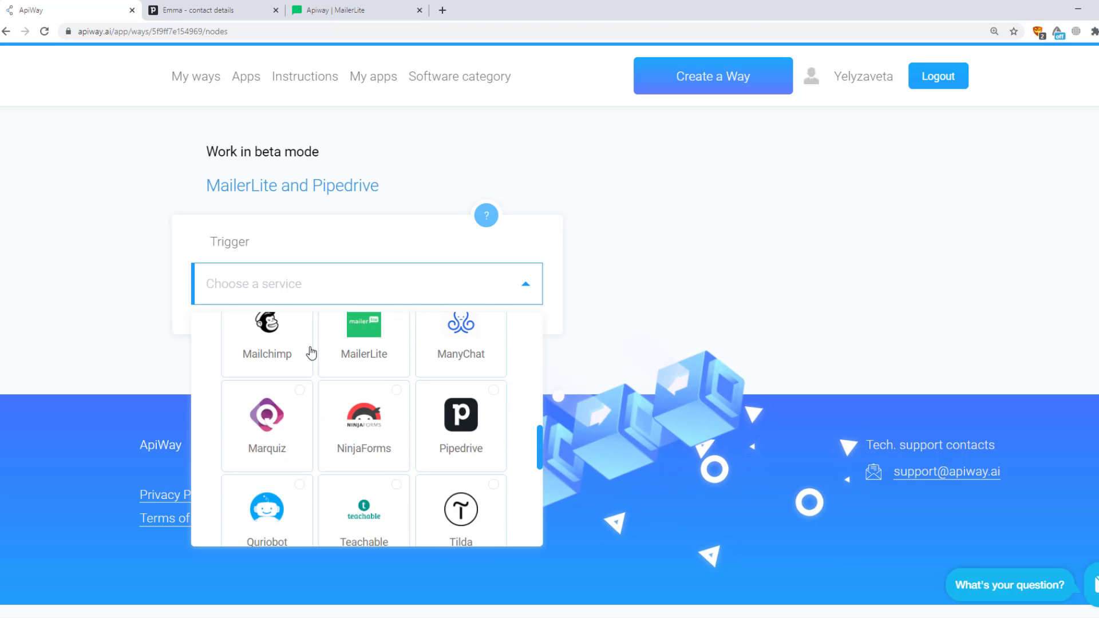
pyautogui.click(494, 436)
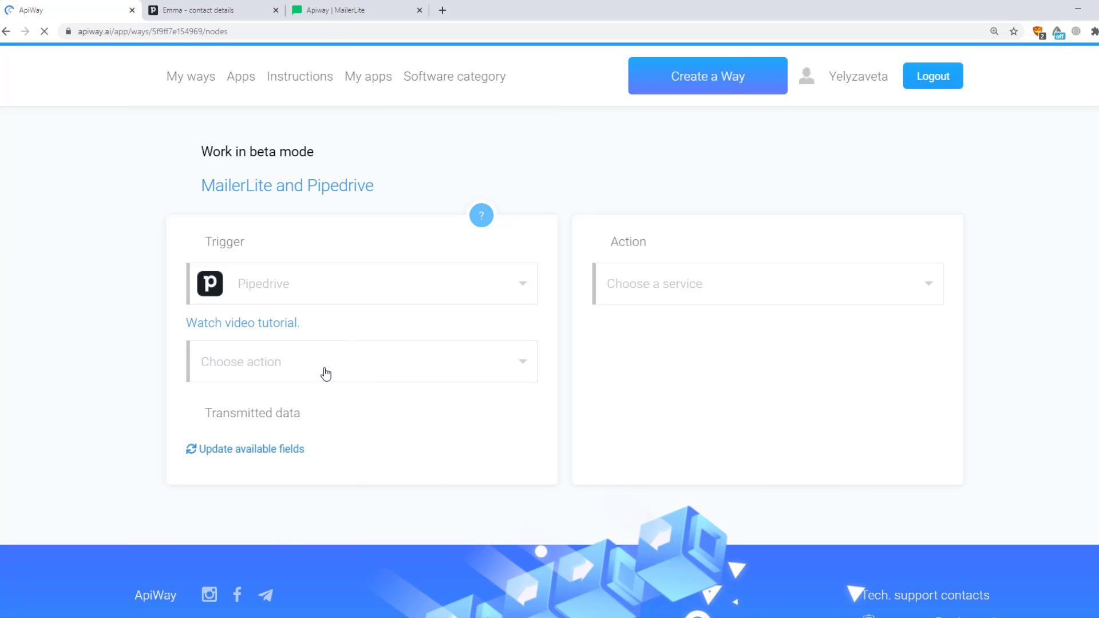
pyautogui.click(321, 373)
pyautogui.scroll(-2, 277, 434)
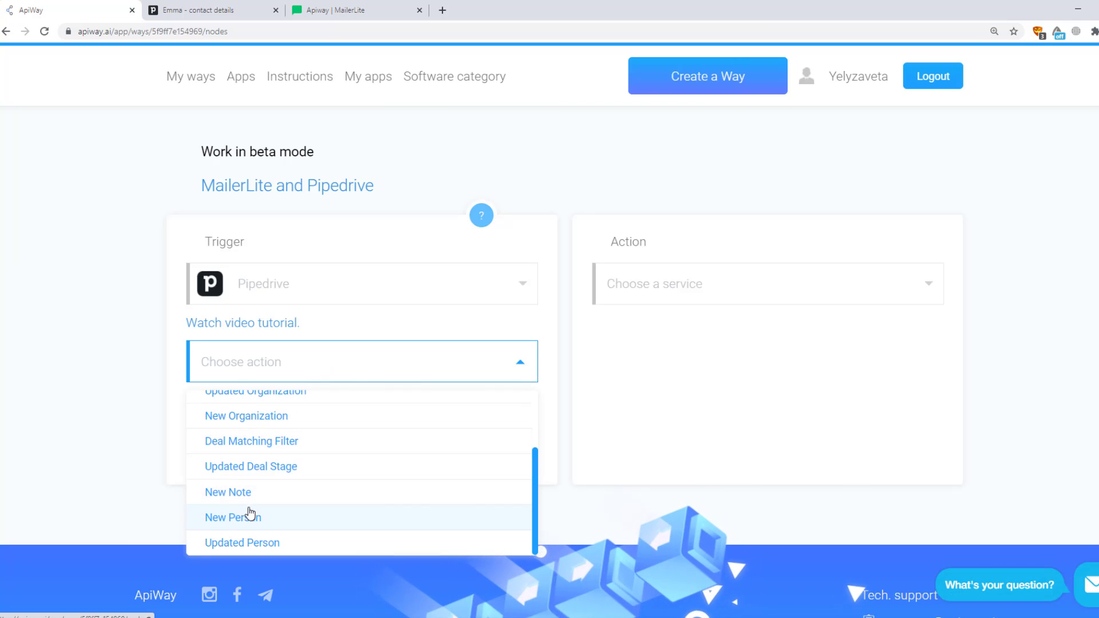
pyautogui.click(249, 543)
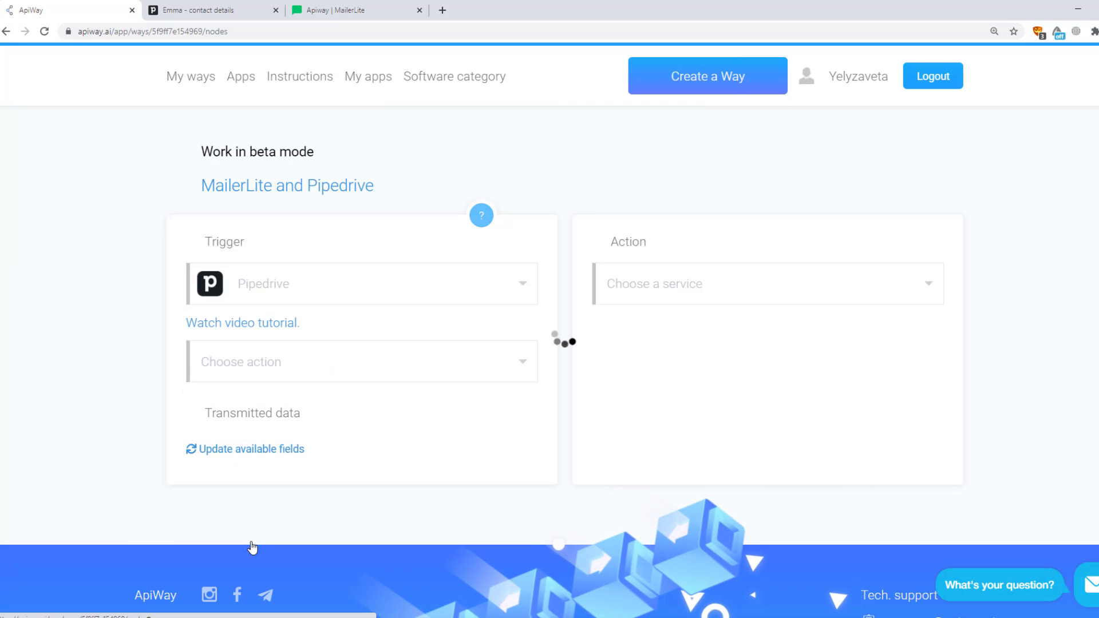
pyautogui.click(229, 454)
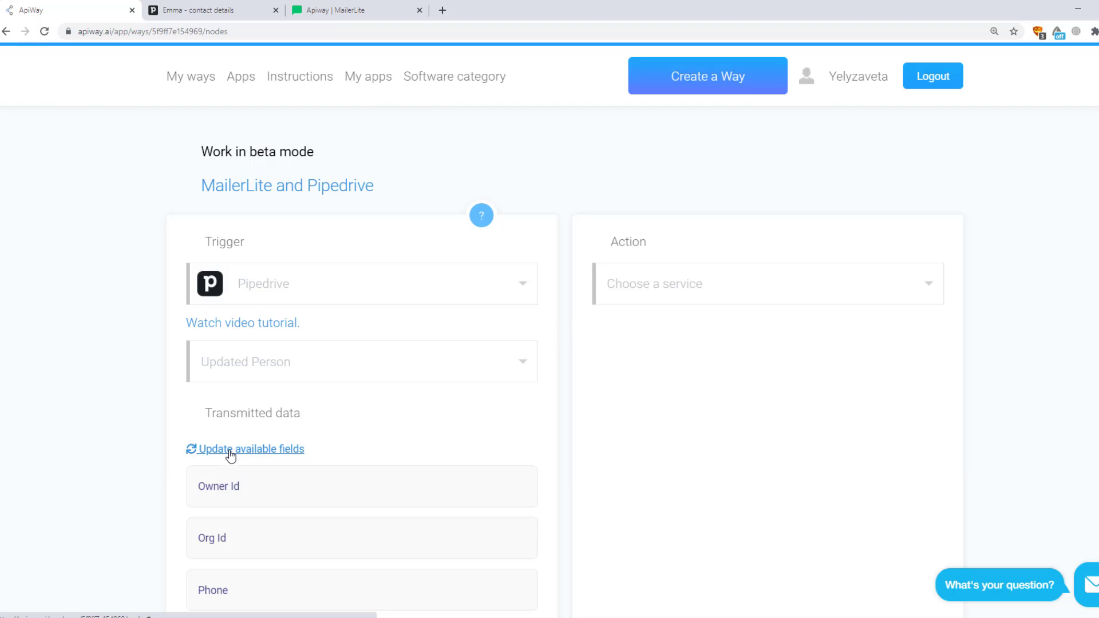
pyautogui.scroll(-4, 231, 455)
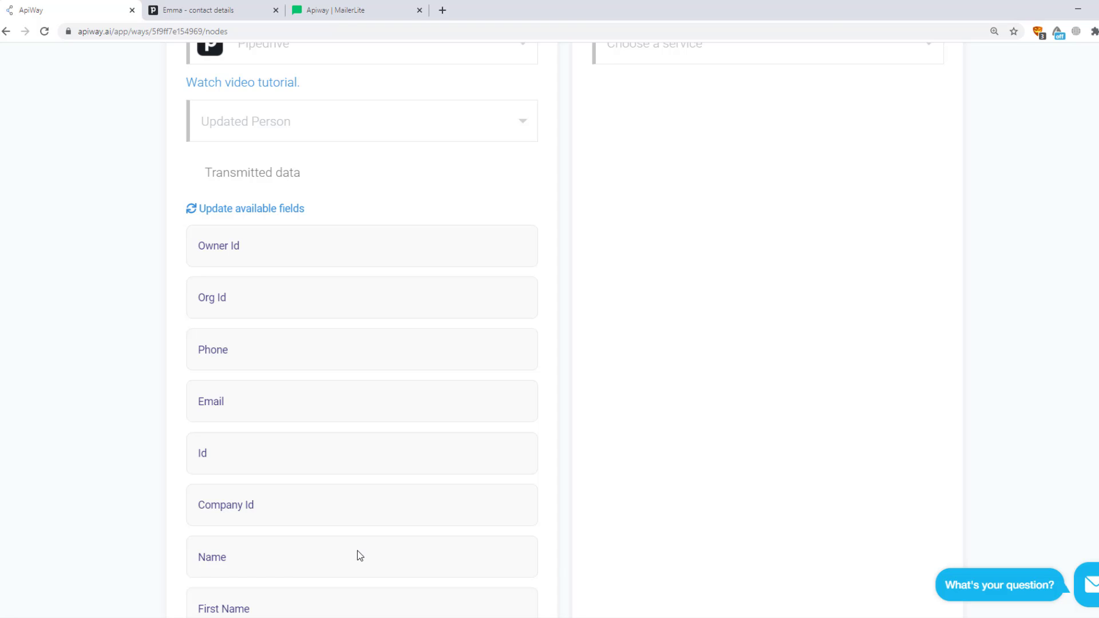
pyautogui.scroll(4, 357, 551)
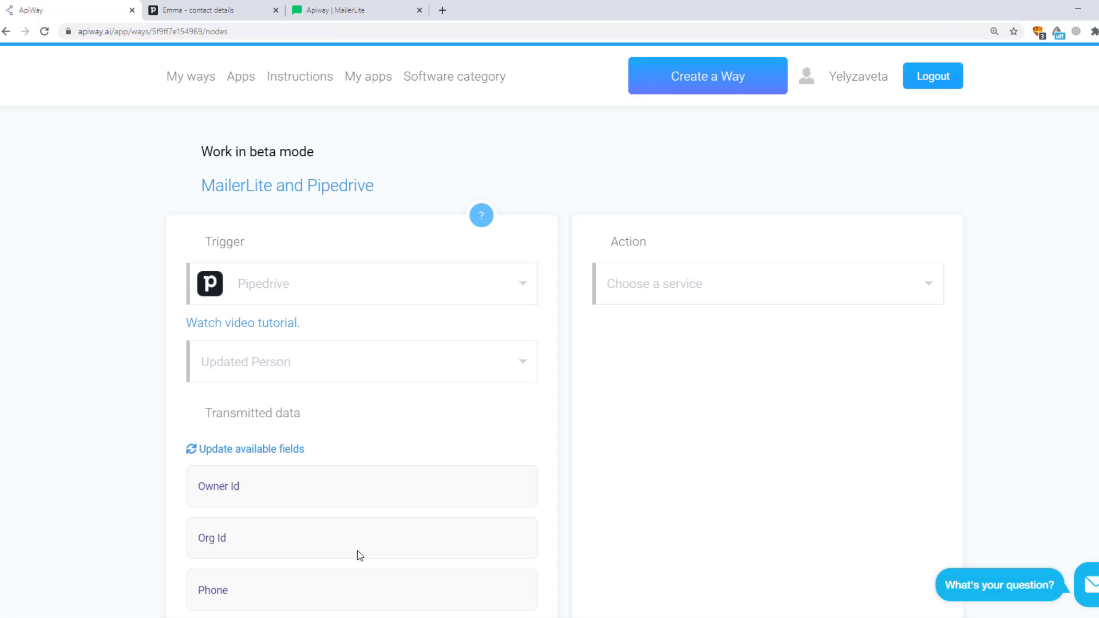
# Set the action to MailerLite Create/Update Subscriber and test it to load its fields
pyautogui.click(691, 296)
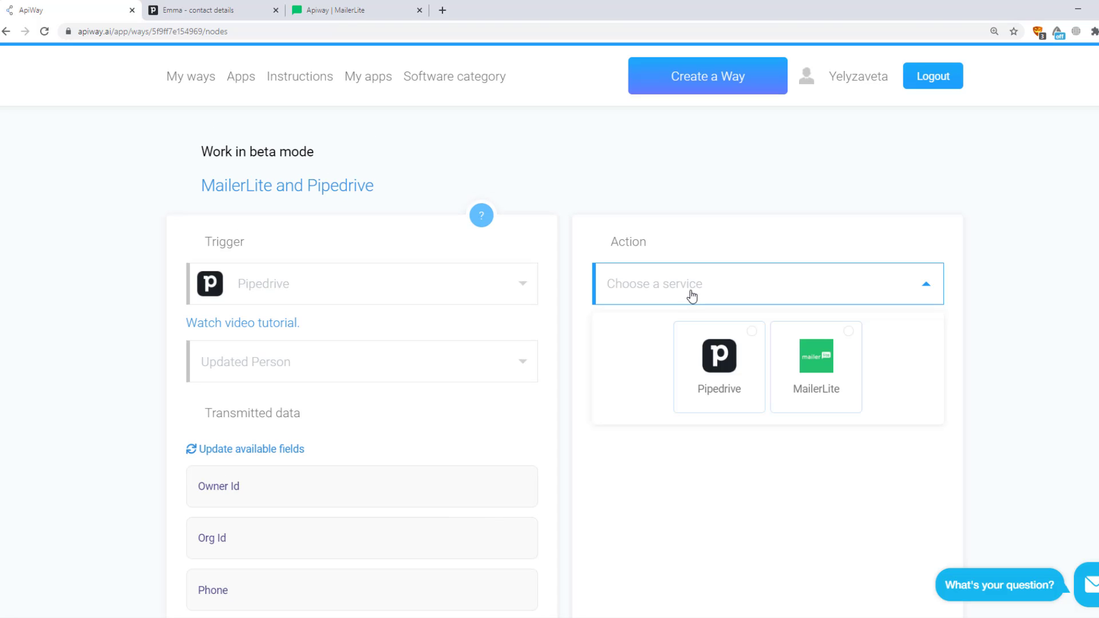
pyautogui.click(835, 387)
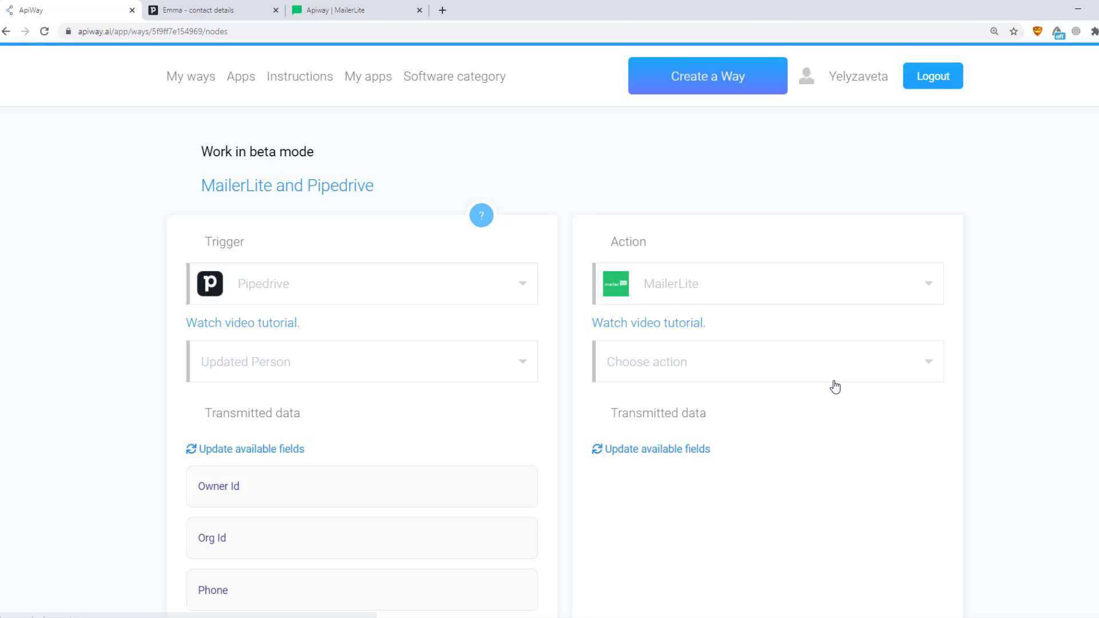
pyautogui.scroll(-2, 790, 318)
pyautogui.click(753, 260)
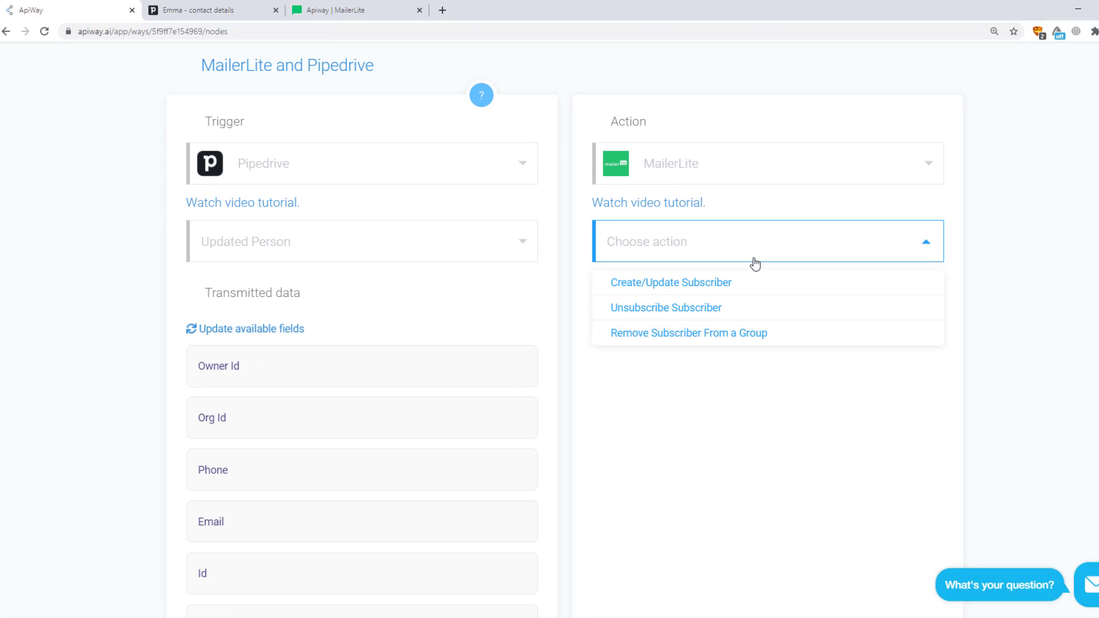
pyautogui.click(654, 291)
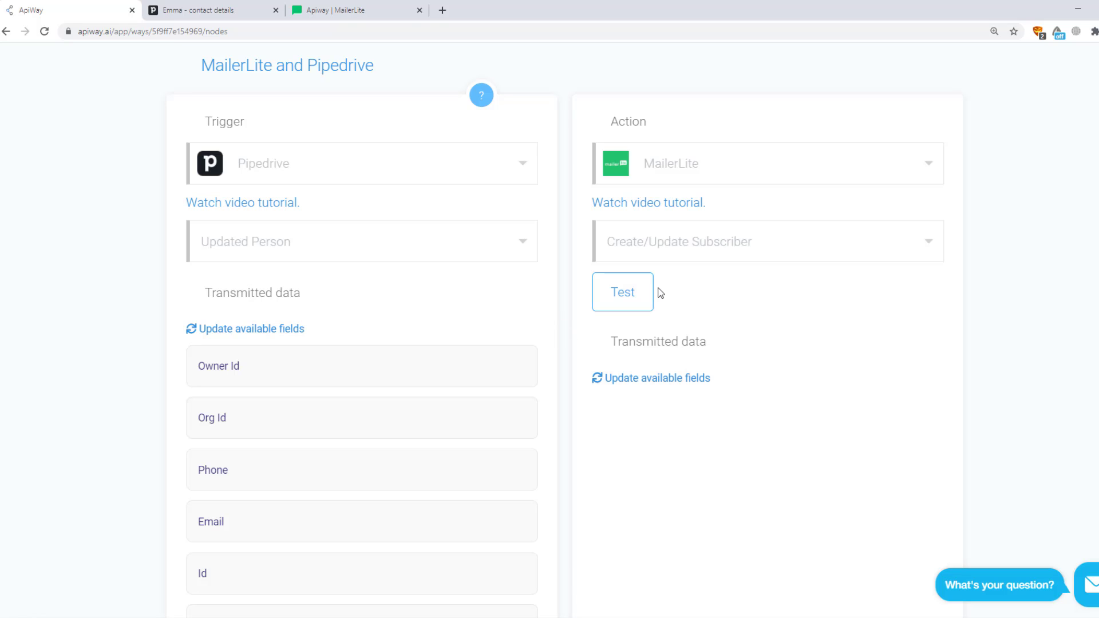
pyautogui.click(613, 288)
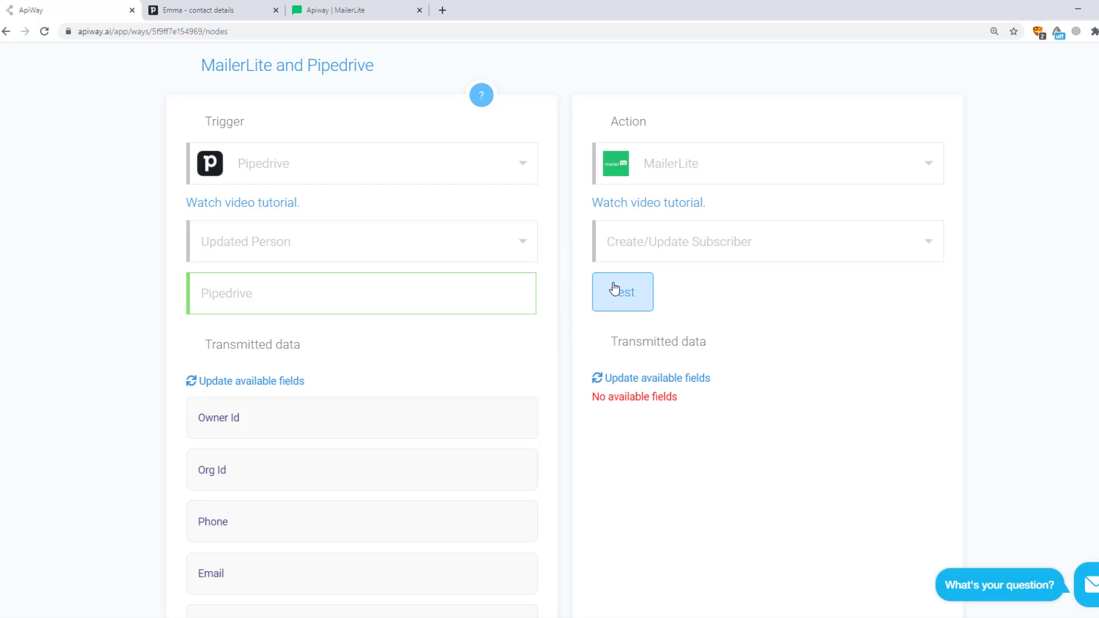
pyautogui.scroll(-3, 654, 234)
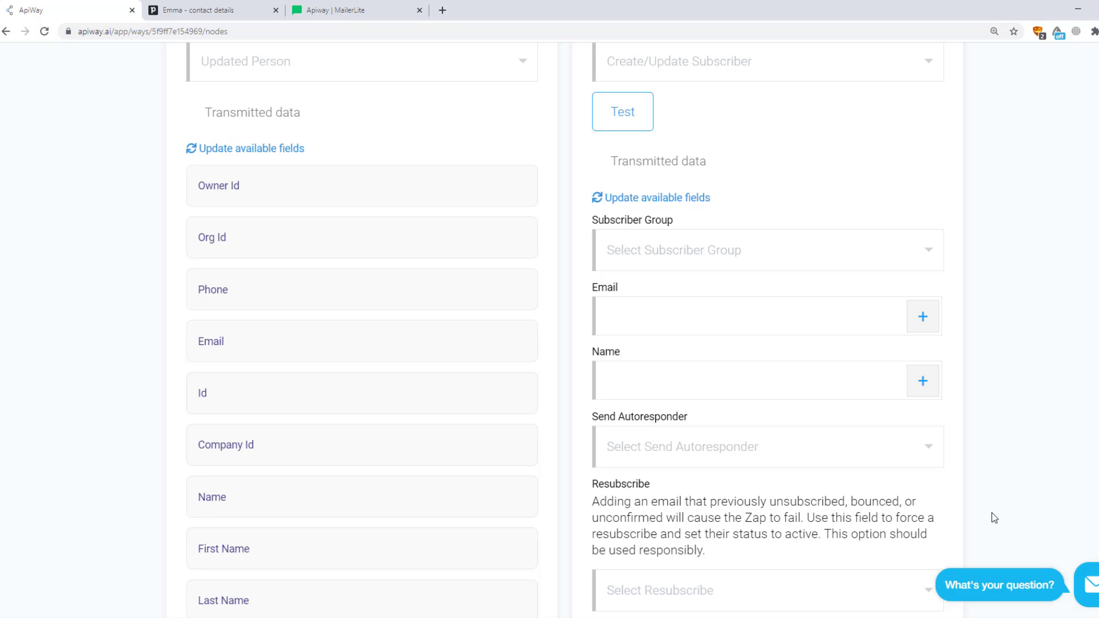
# Set the MailerLite Subscriber Group to Apiway
pyautogui.click(819, 262)
pyautogui.click(719, 295)
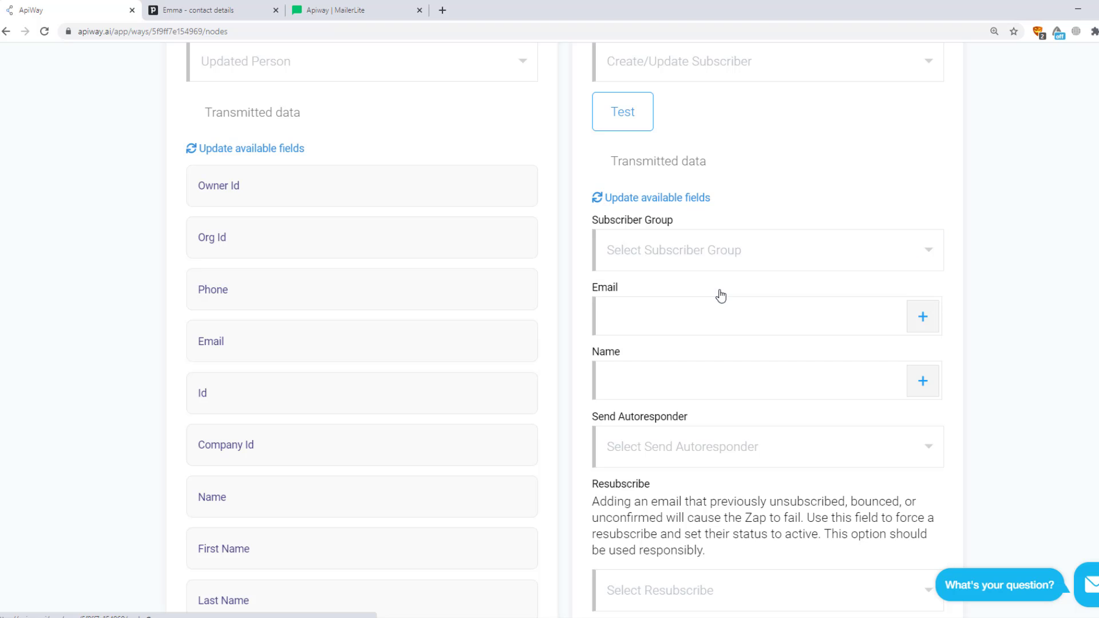
pyautogui.scroll(-2, 720, 295)
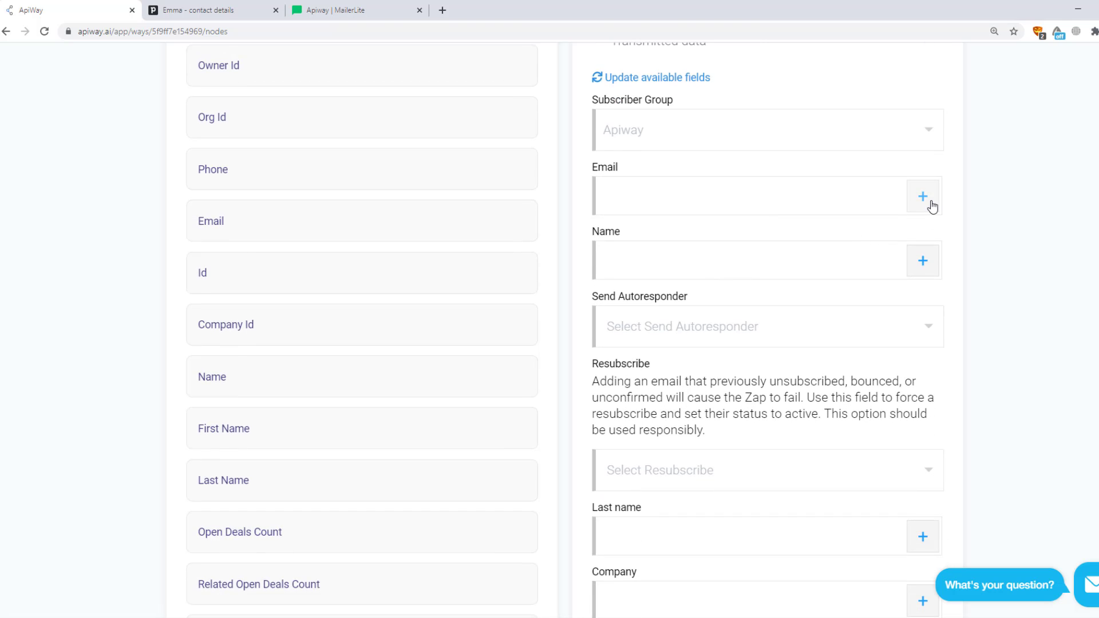
# Map Pipedrive's Email, Name and Phone fields to MailerLite's Email, Name and Phone
pyautogui.click(932, 205)
pyautogui.scroll(-2, 748, 314)
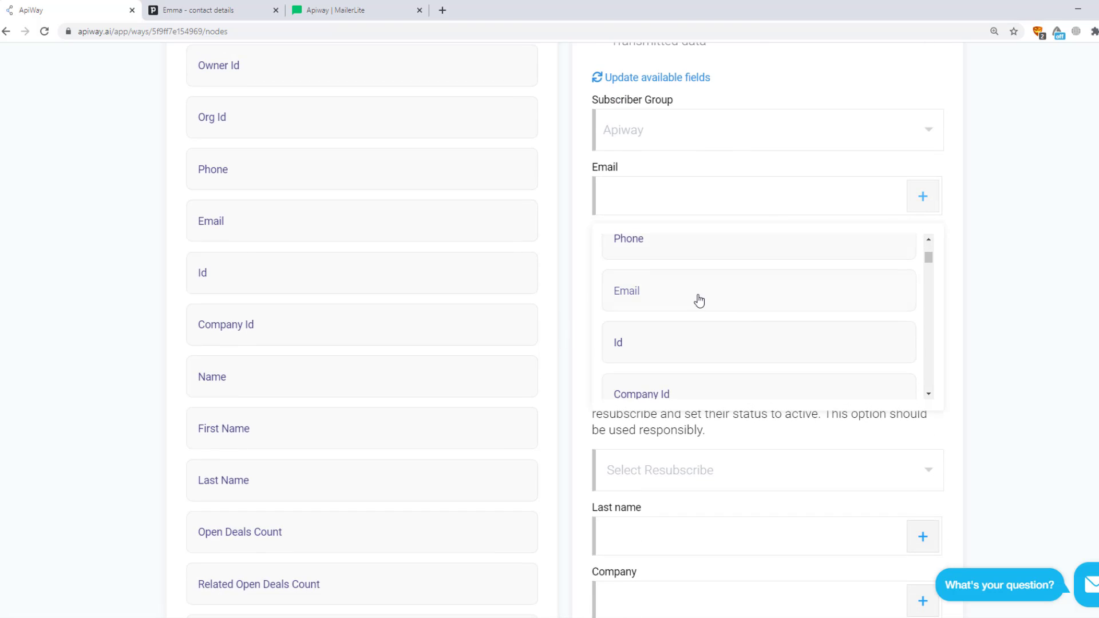
pyautogui.click(994, 290)
pyautogui.click(931, 269)
pyautogui.scroll(-3, 689, 371)
pyautogui.click(1030, 400)
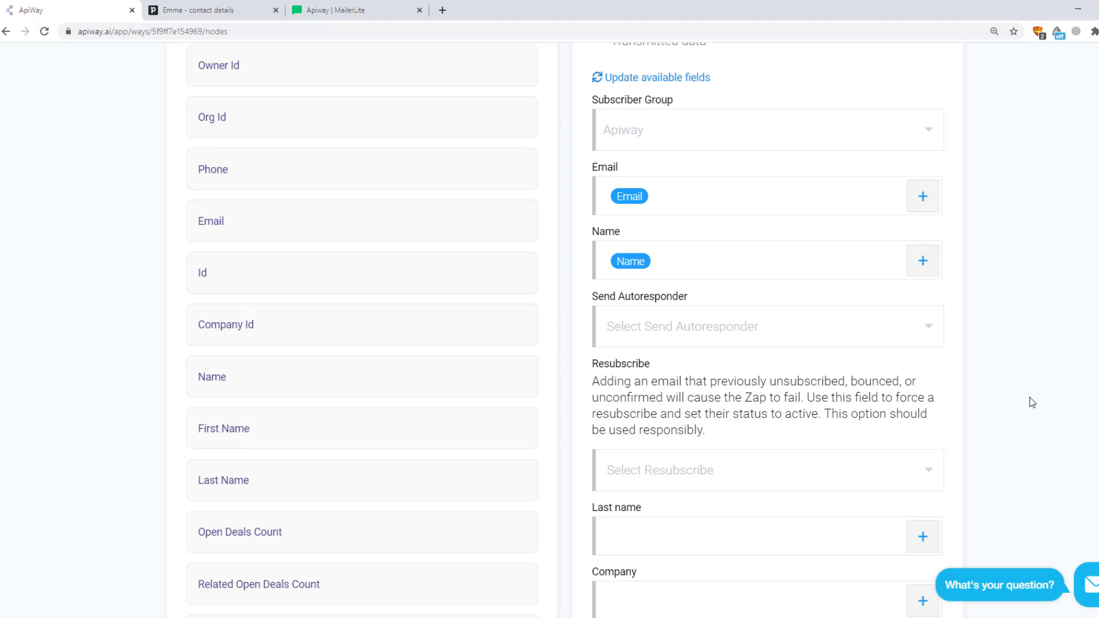
pyautogui.scroll(-5, 946, 408)
pyautogui.scroll(-2, 916, 389)
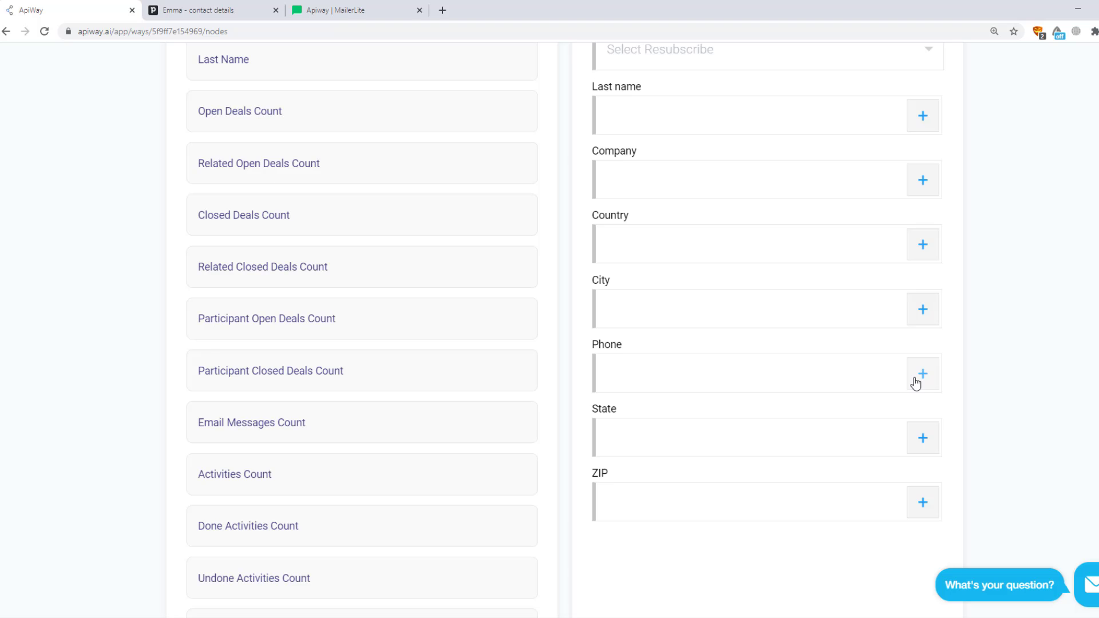
pyautogui.click(916, 382)
pyautogui.scroll(-2, 683, 437)
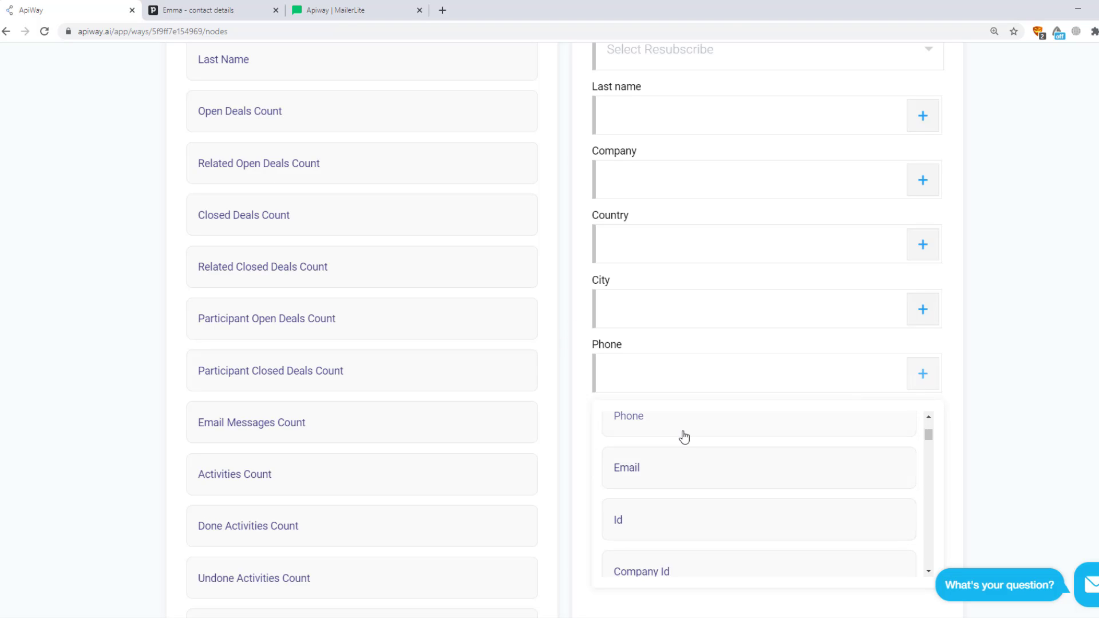
pyautogui.click(1029, 385)
pyautogui.scroll(12, 839, 318)
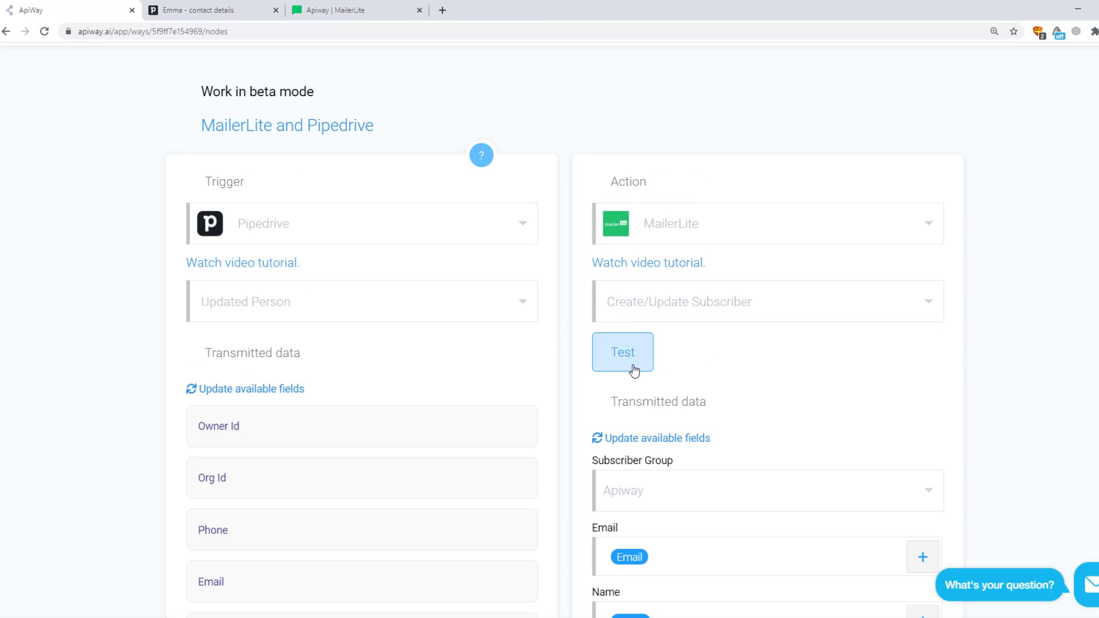
# Test the MailerLite and Pipedrive way, then toggle it off and back on in My ways
pyautogui.click(634, 369)
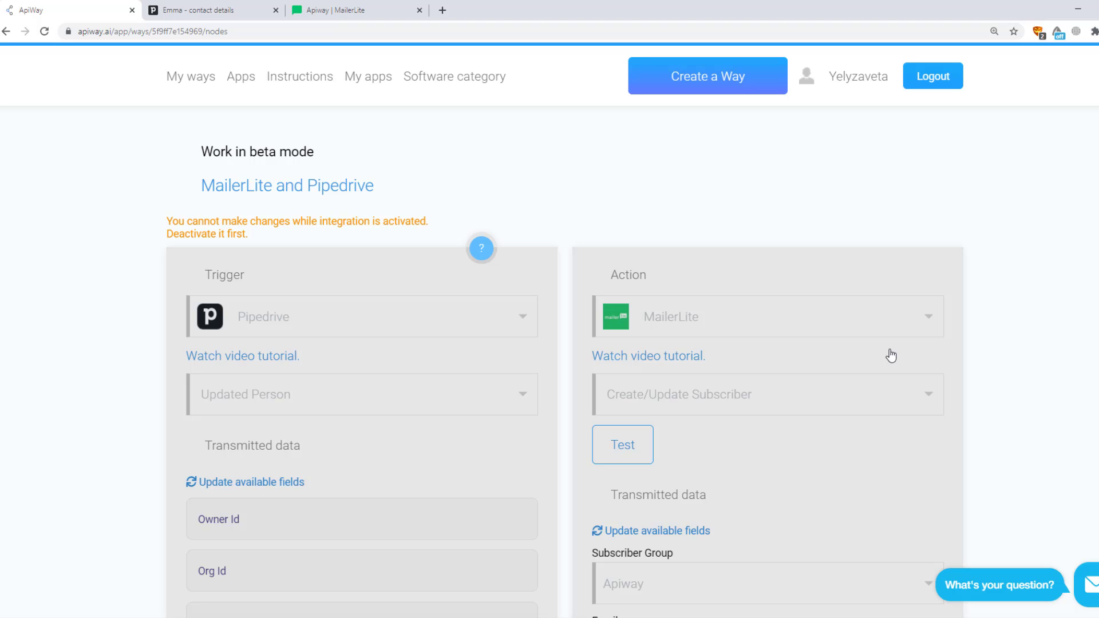
pyautogui.click(185, 85)
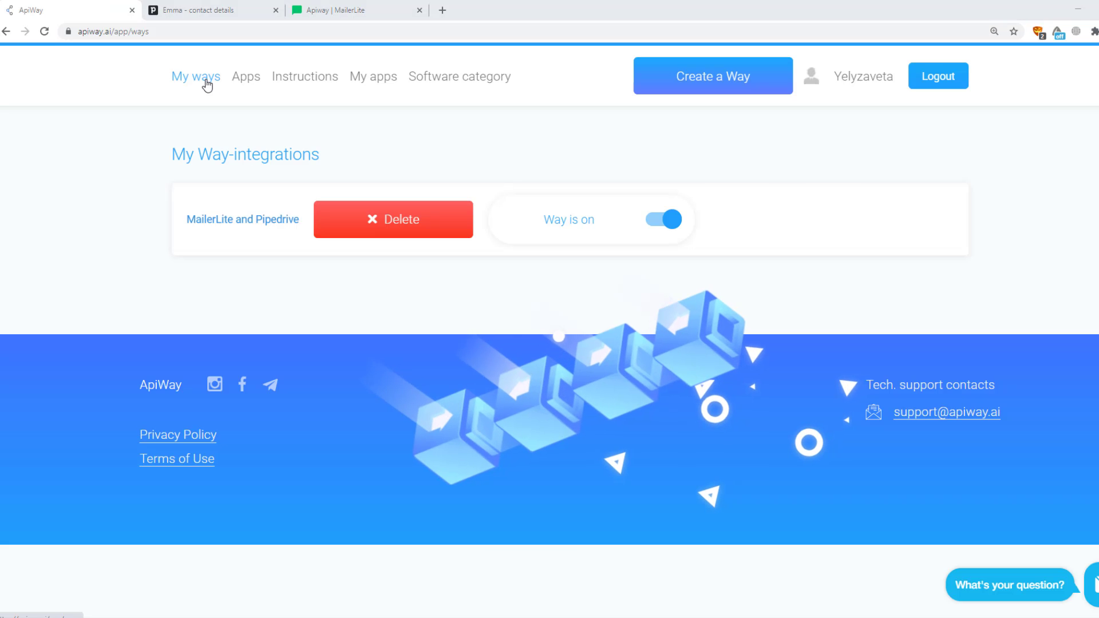
pyautogui.click(670, 222)
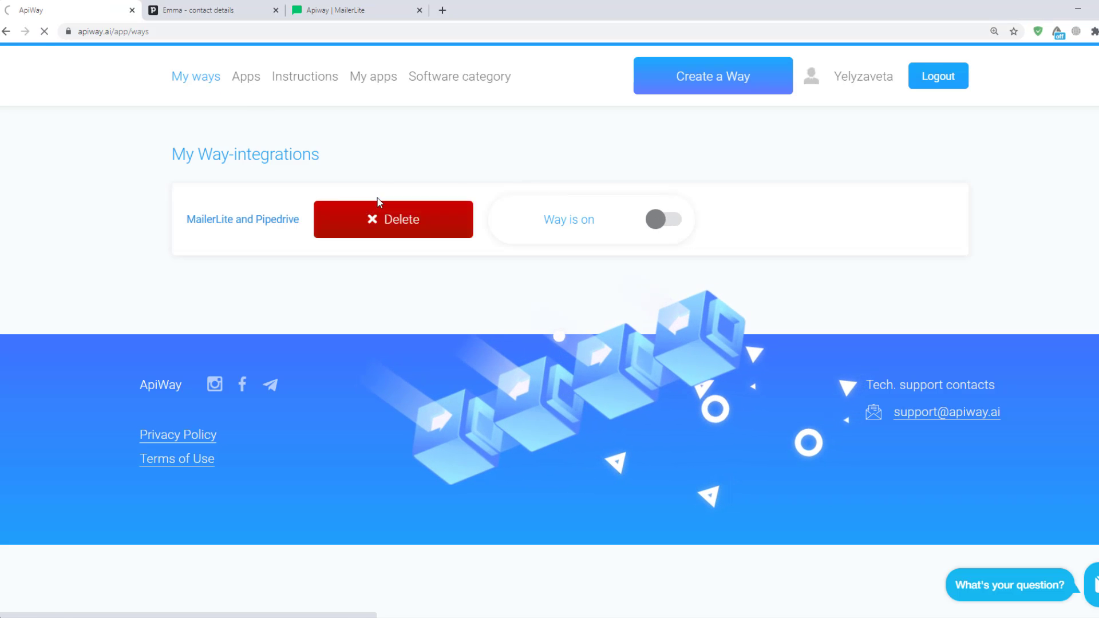
pyautogui.click(269, 223)
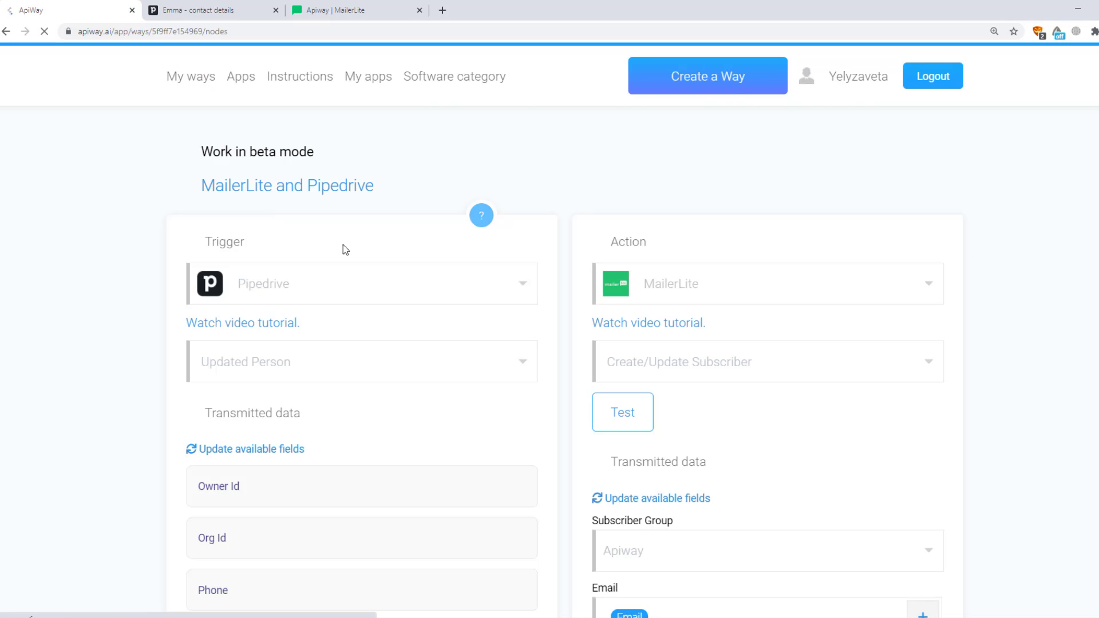
pyautogui.click(208, 90)
pyautogui.click(659, 226)
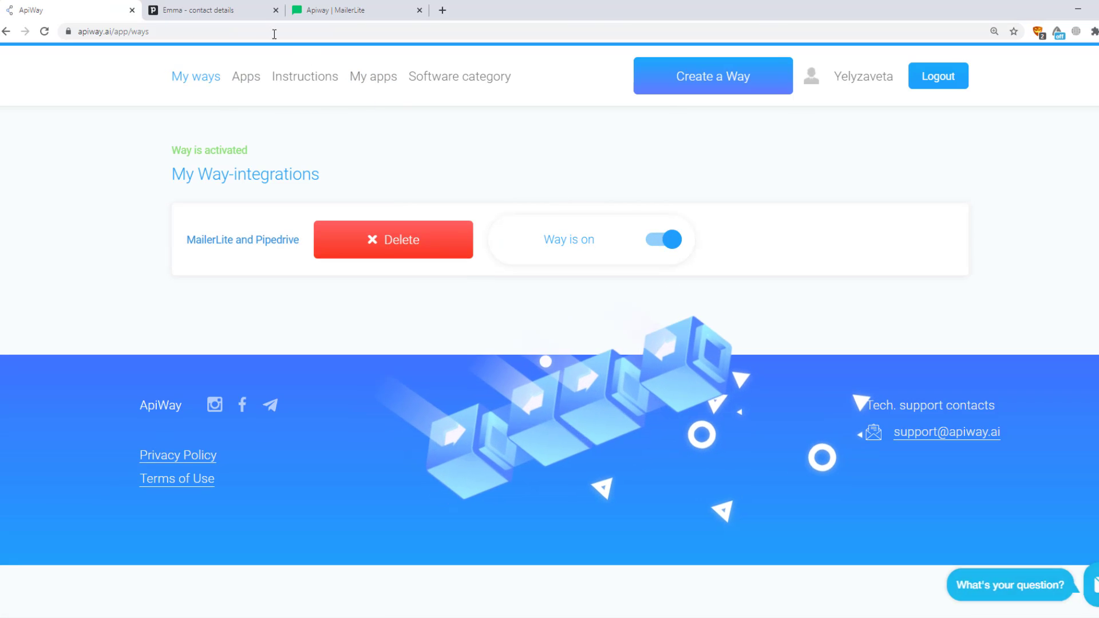
pyautogui.click(252, 11)
# Add a Work email address to the Pipedrive contact via autofill and save all details
pyautogui.click(281, 215)
pyautogui.click(177, 422)
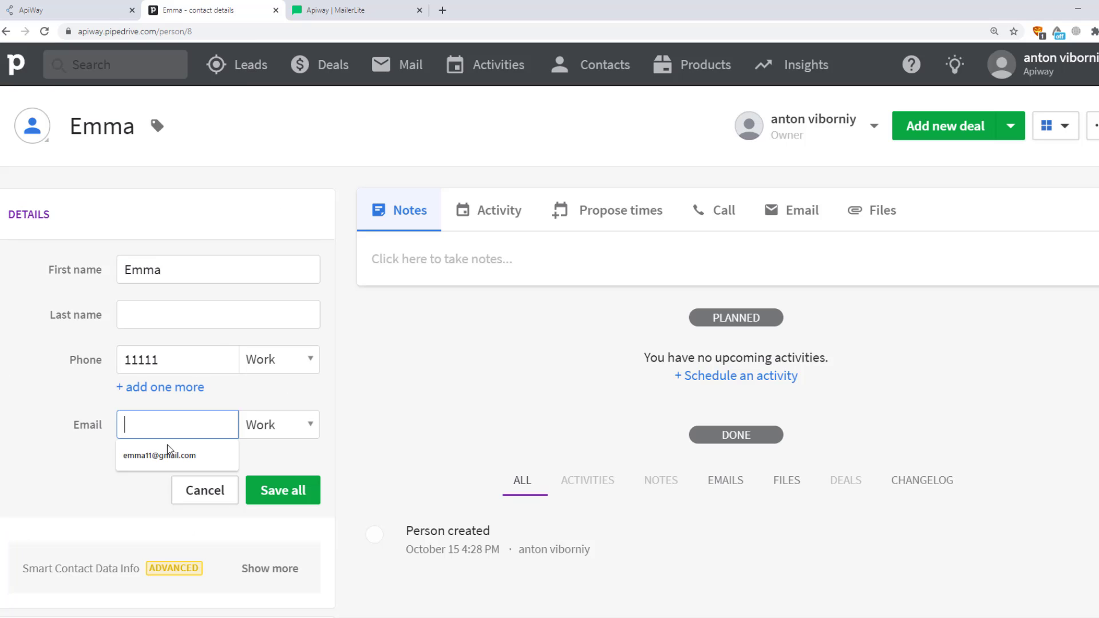
pyautogui.click(184, 453)
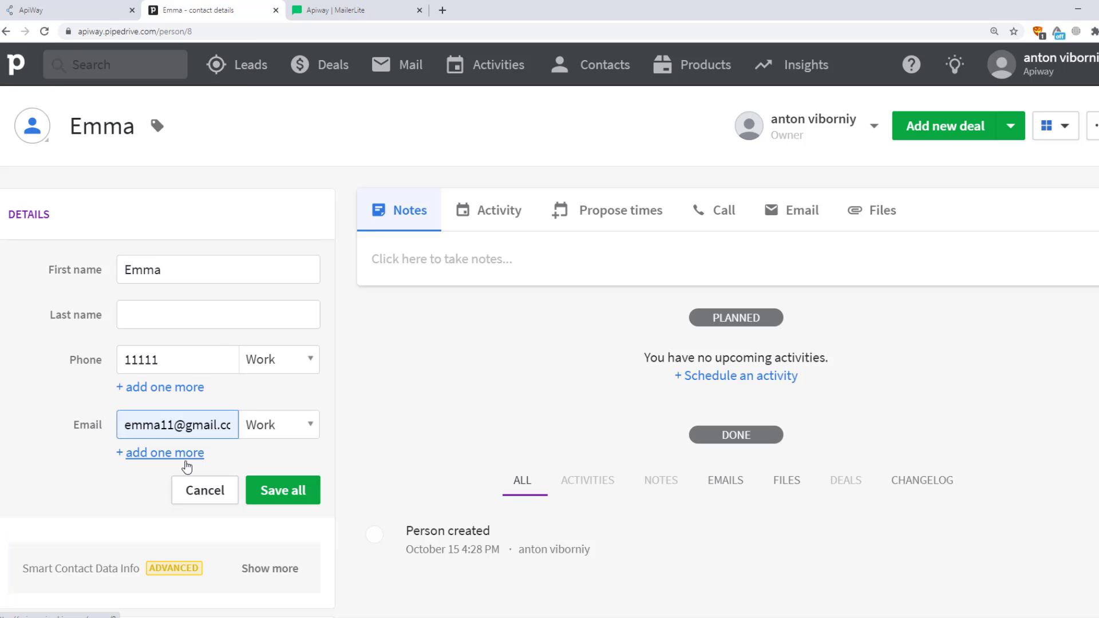
pyautogui.click(265, 496)
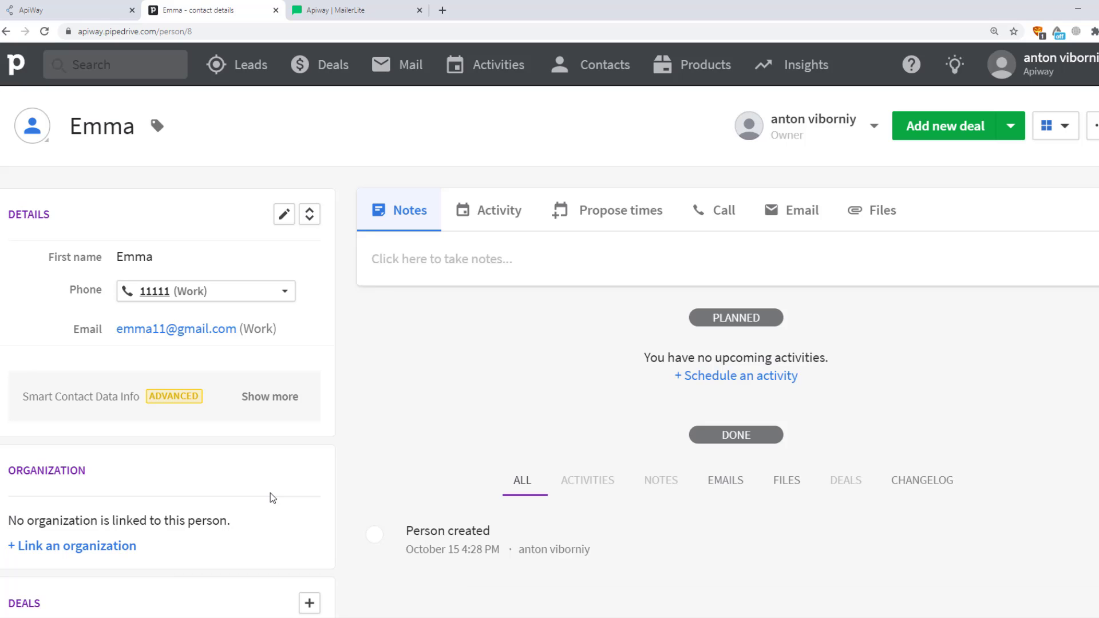
pyautogui.click(339, 10)
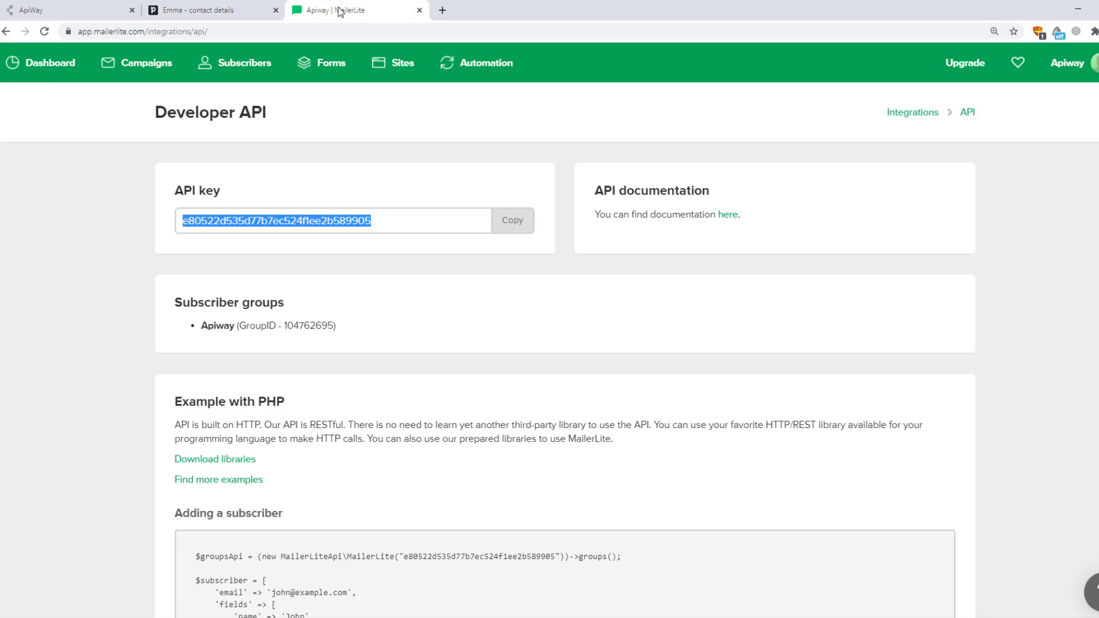
# Open the new MailerLite subscriber's profile to verify its Apiway group, email, name and phone
pyautogui.click(239, 64)
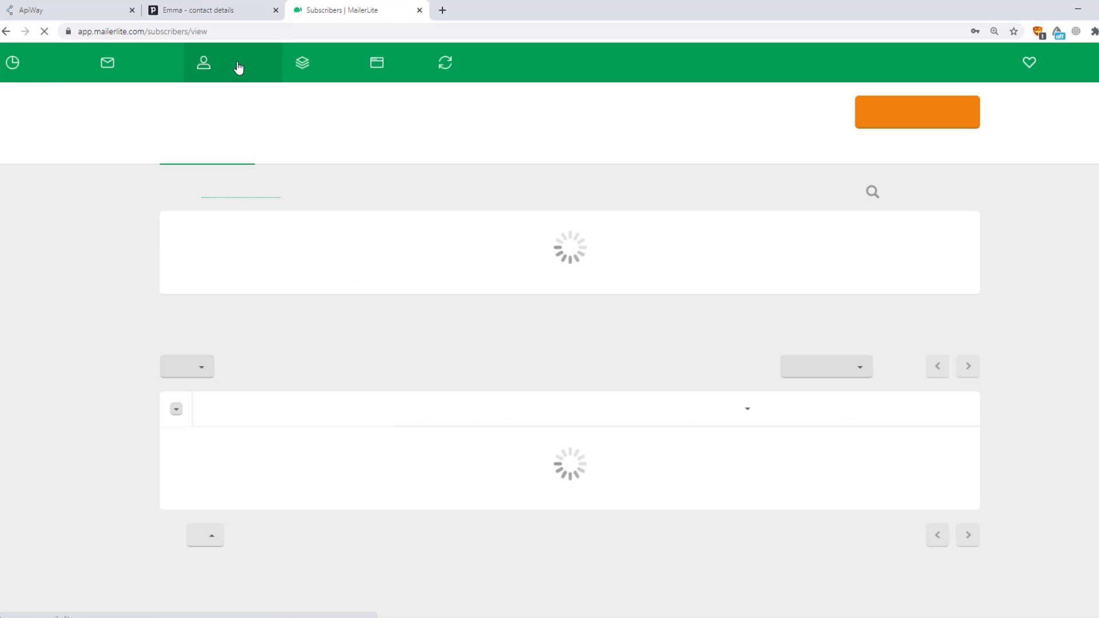
pyautogui.click(252, 404)
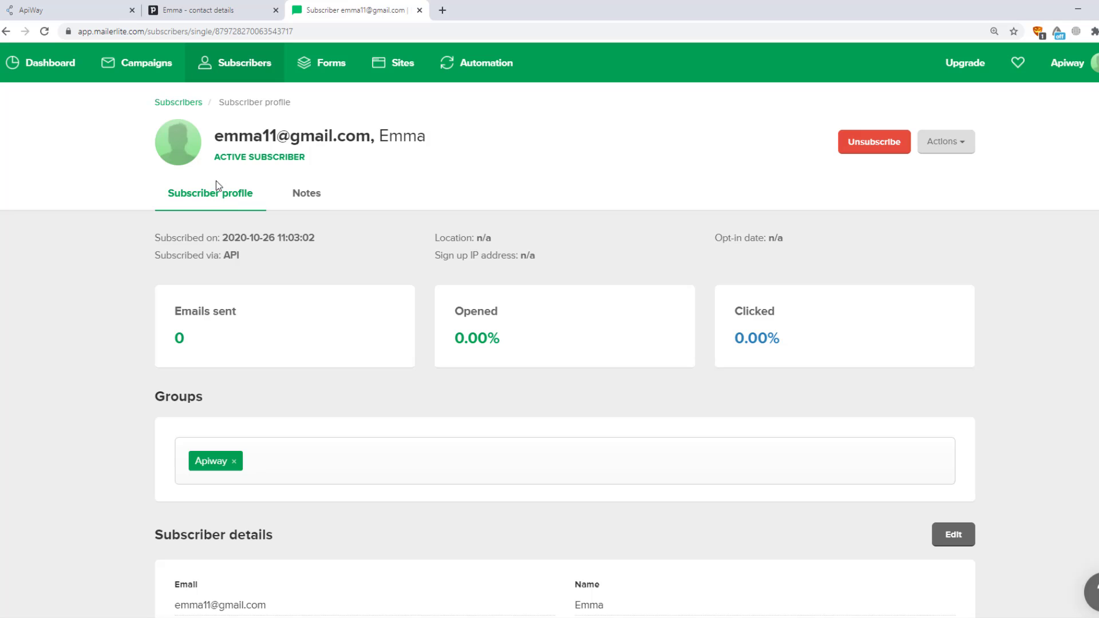
pyautogui.scroll(-3, 206, 448)
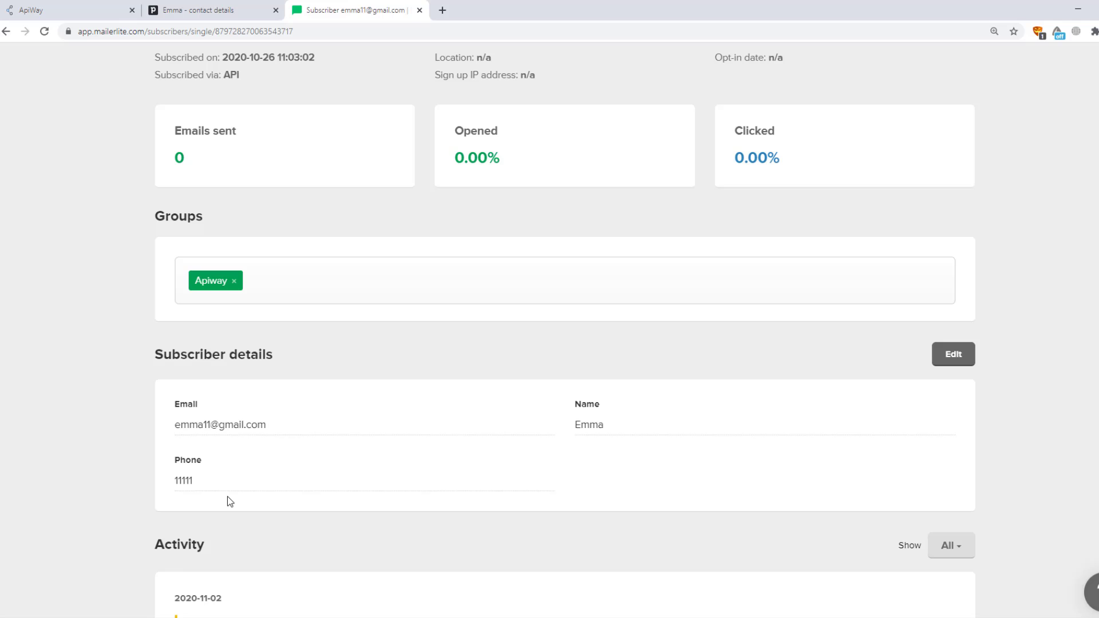
# Open Apiway's Marketing automation software category page
pyautogui.click(71, 11)
pyautogui.moveTo(493, 86)
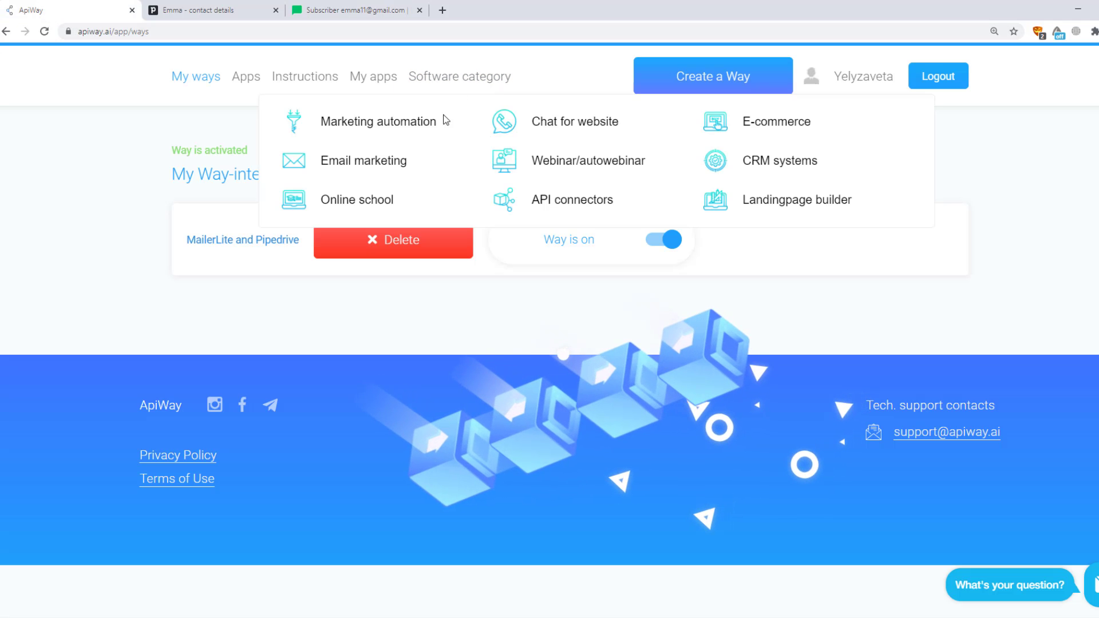
pyautogui.click(420, 130)
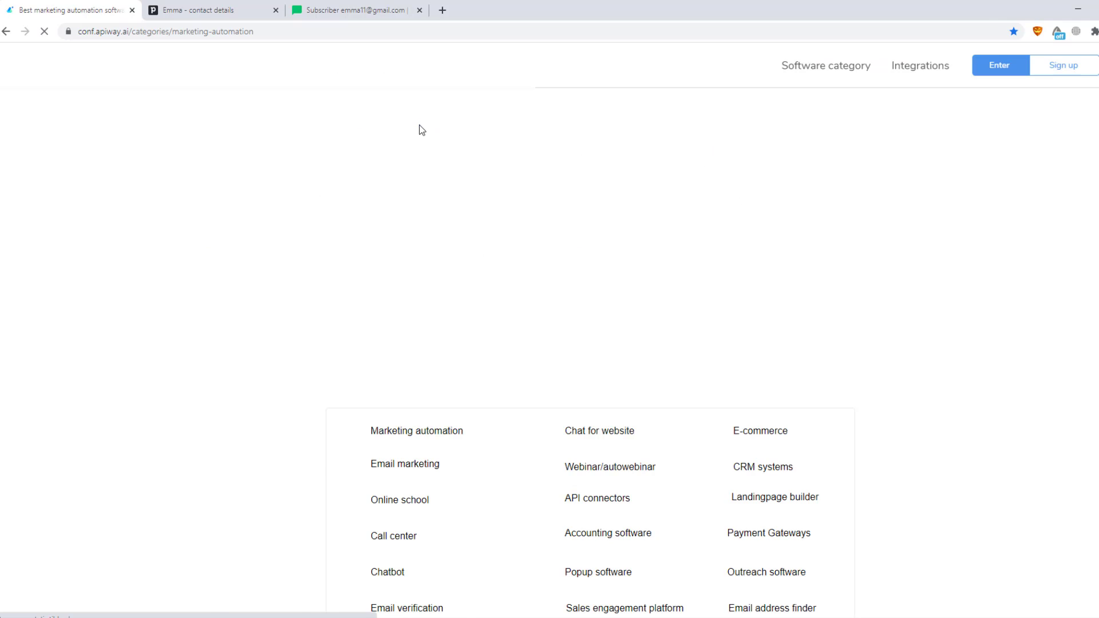